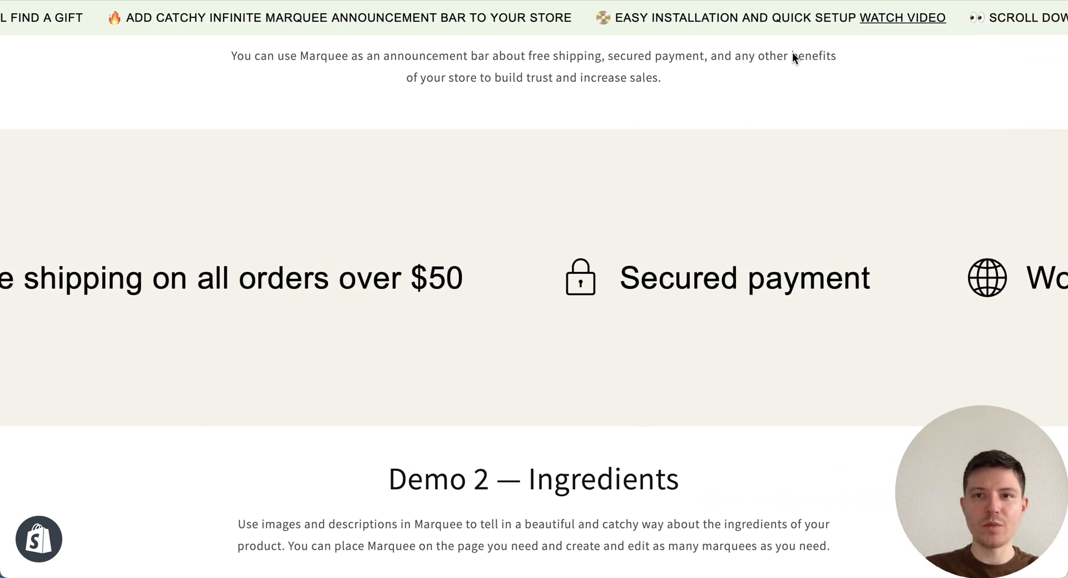
{"action": "scroll", "coordinate": [705, 167], "scroll_direction": "up", "scroll_amount": 1}
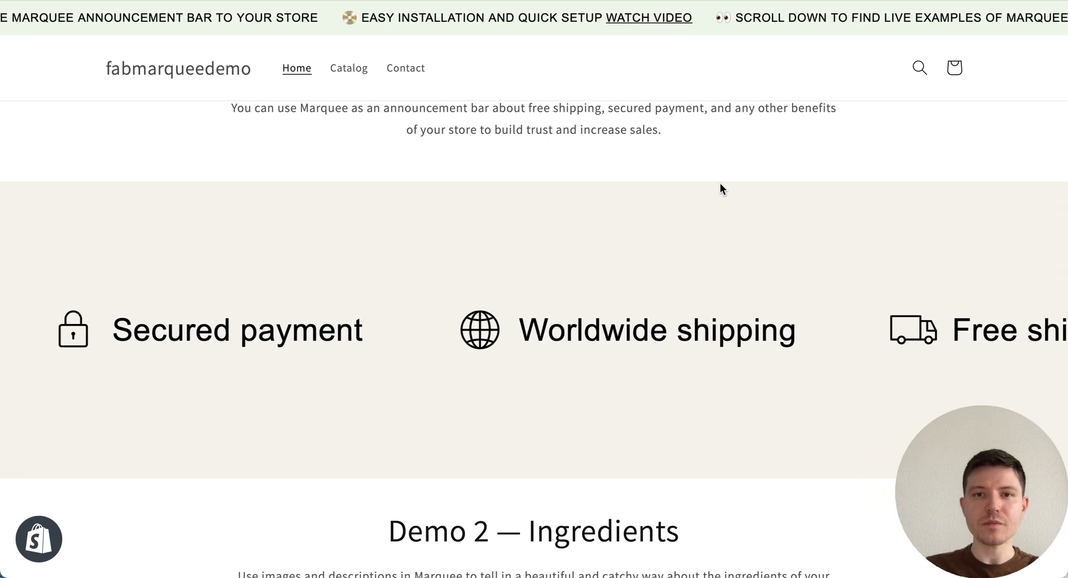
{"action": "scroll", "coordinate": [720, 184], "scroll_direction": "up", "scroll_amount": 3}
{"action": "scroll", "coordinate": [715, 235], "scroll_direction": "down", "scroll_amount": 5}
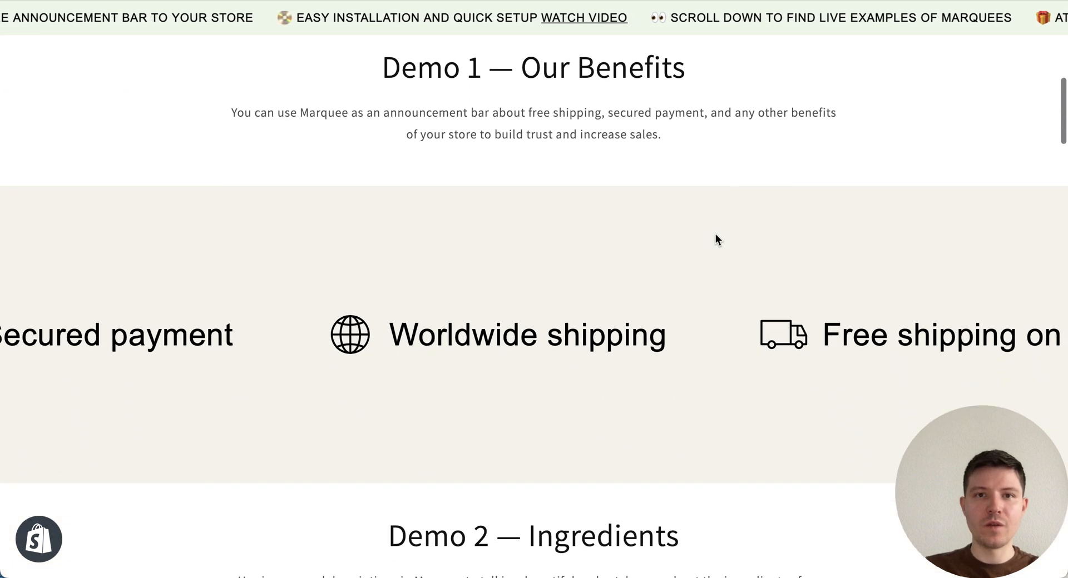
{"action": "scroll", "coordinate": [689, 145], "scroll_direction": "up", "scroll_amount": 10}
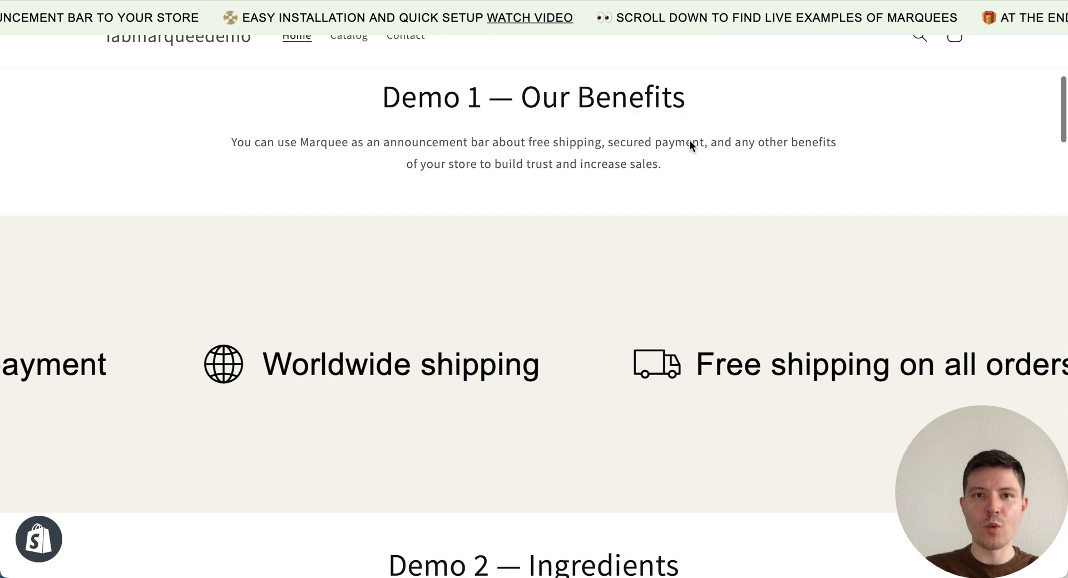
{"action": "scroll", "coordinate": [688, 147], "scroll_direction": "down", "scroll_amount": 5}
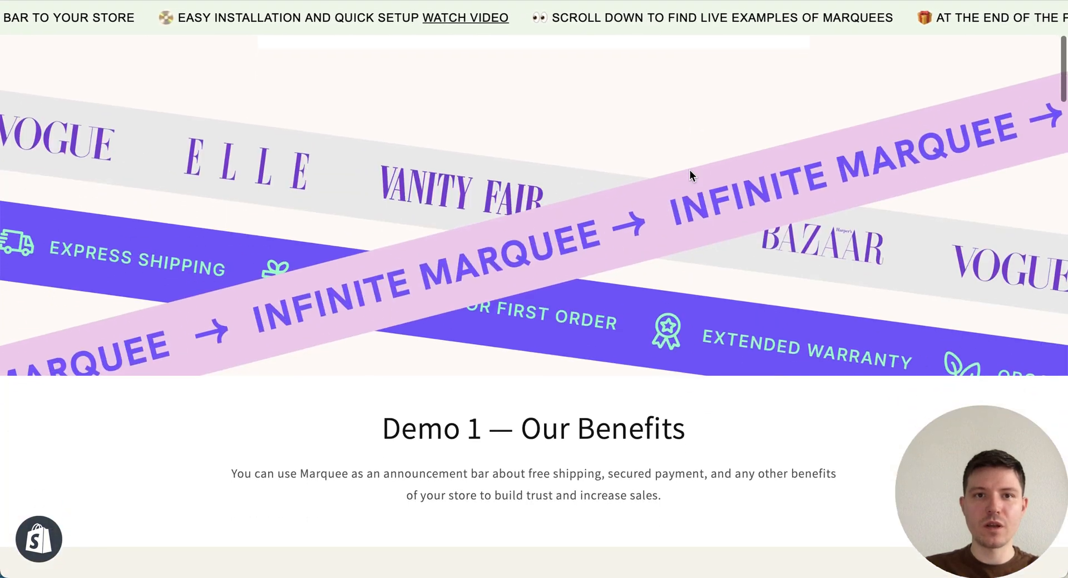
{"action": "scroll", "coordinate": [698, 242], "scroll_direction": "down", "scroll_amount": 4}
{"action": "scroll", "coordinate": [698, 241], "scroll_direction": "down", "scroll_amount": 3}
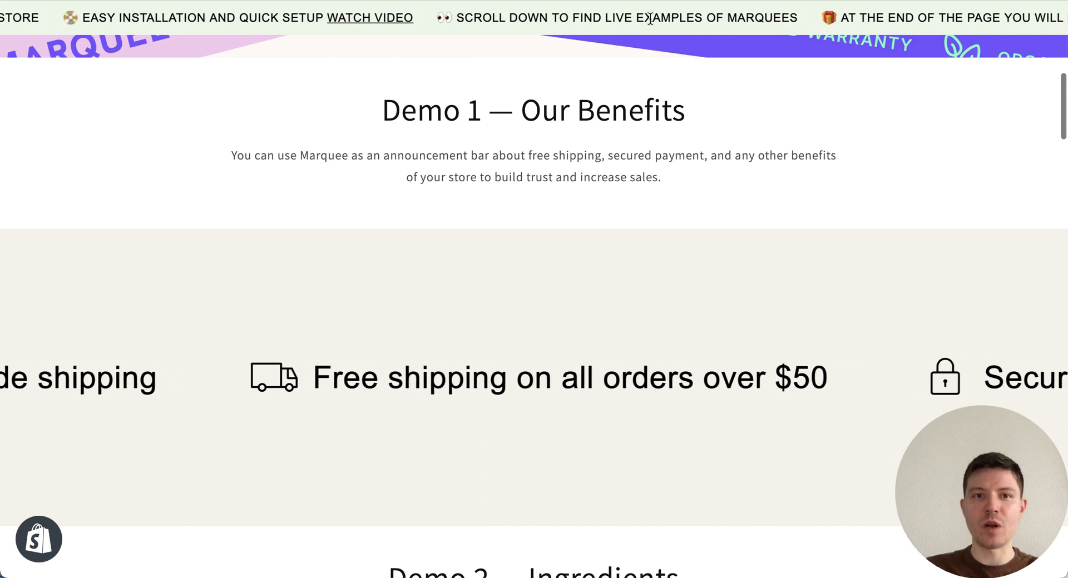
{"action": "scroll", "coordinate": [646, 241], "scroll_direction": "down", "scroll_amount": 3}
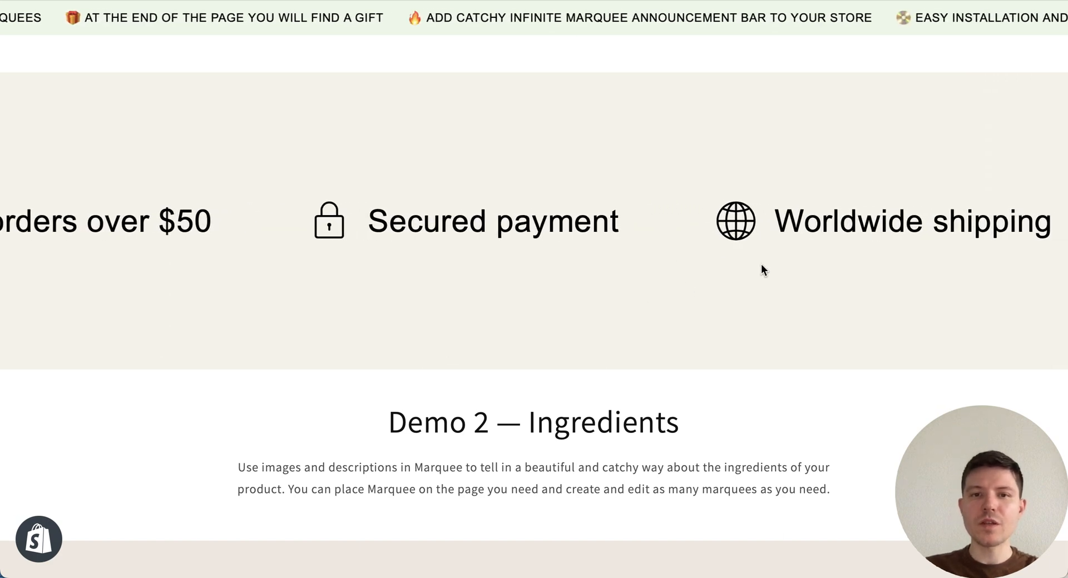
{"action": "scroll", "coordinate": [790, 274], "scroll_direction": "up", "scroll_amount": 2}
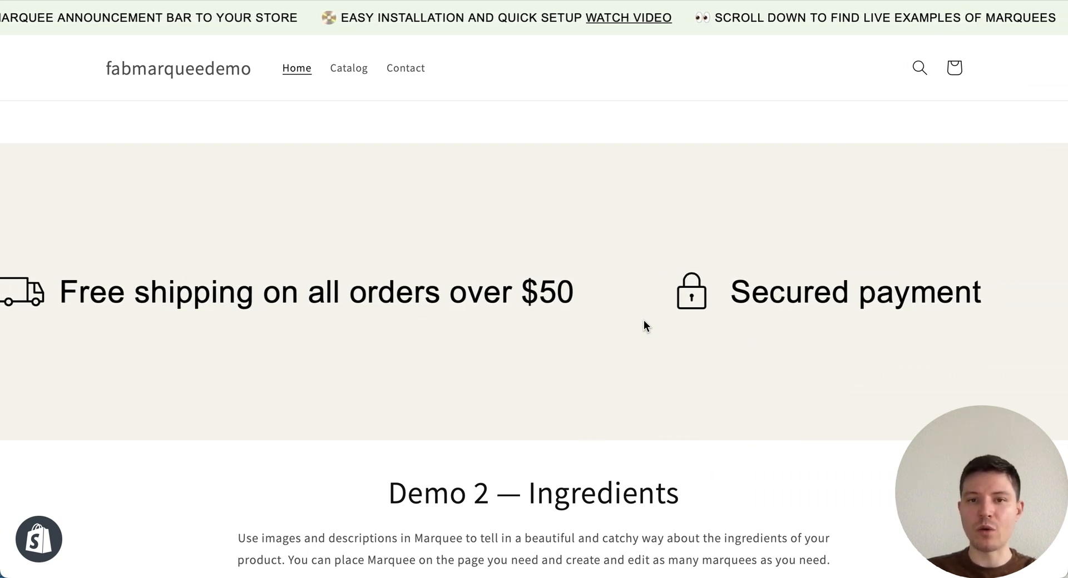
{"action": "scroll", "coordinate": [681, 401], "scroll_direction": "down", "scroll_amount": 1}
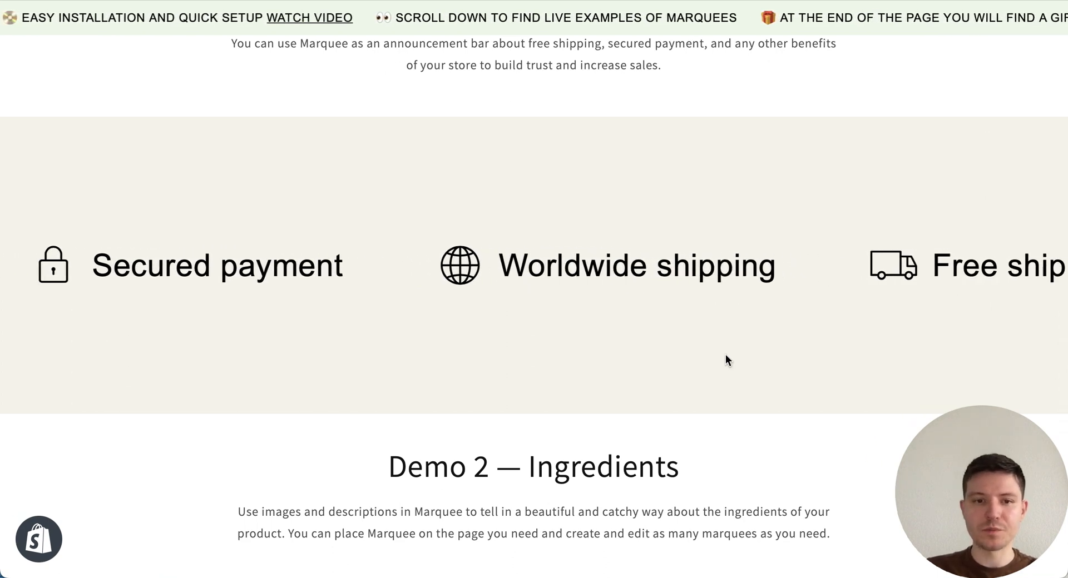
{"action": "scroll", "coordinate": [725, 359], "scroll_direction": "down", "scroll_amount": 4}
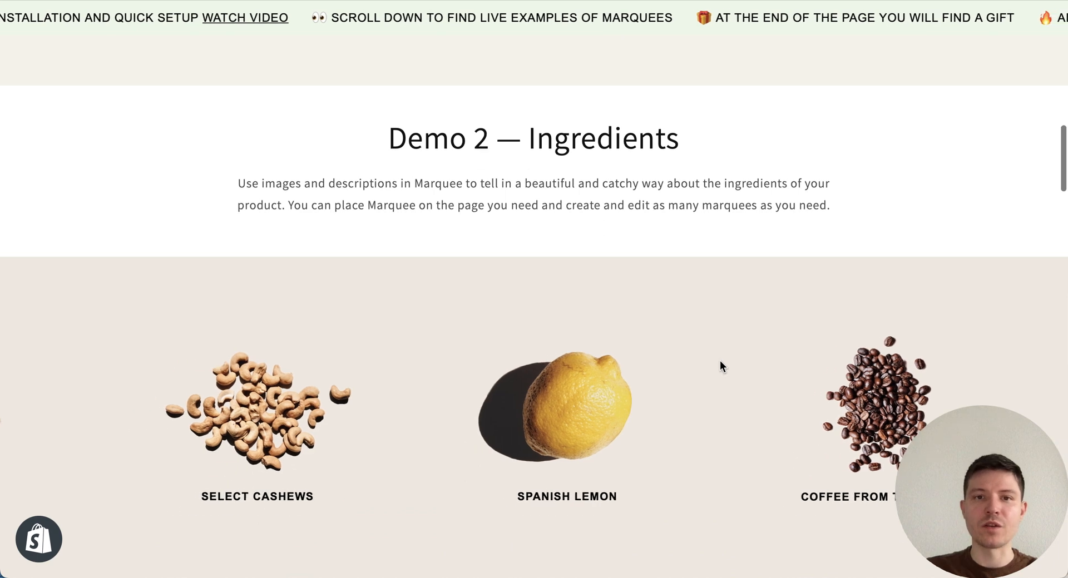
{"action": "scroll", "coordinate": [719, 365], "scroll_direction": "down", "scroll_amount": 1}
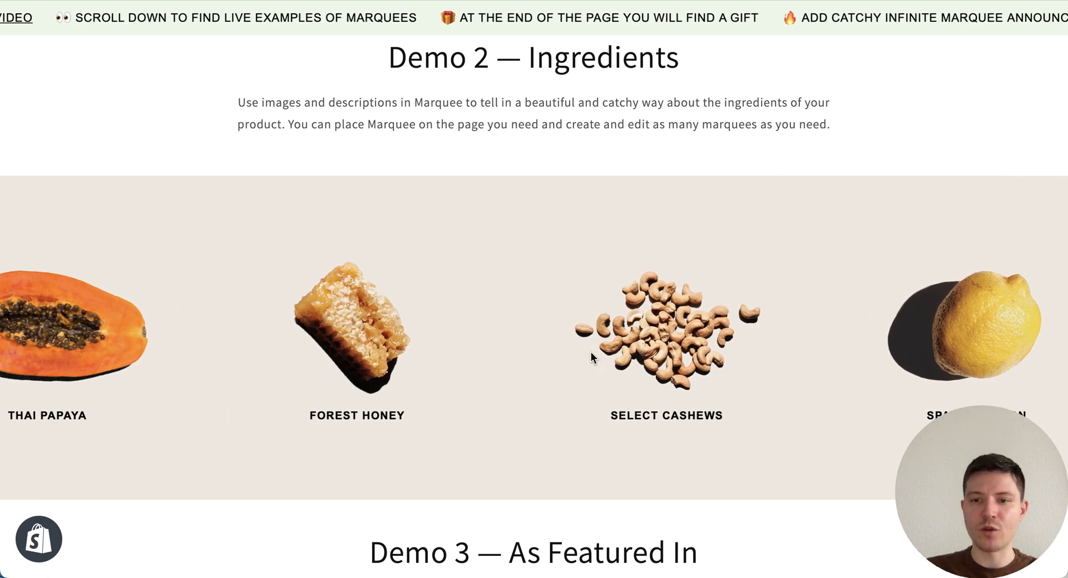
{"action": "scroll", "coordinate": [590, 356], "scroll_direction": "down", "scroll_amount": 1}
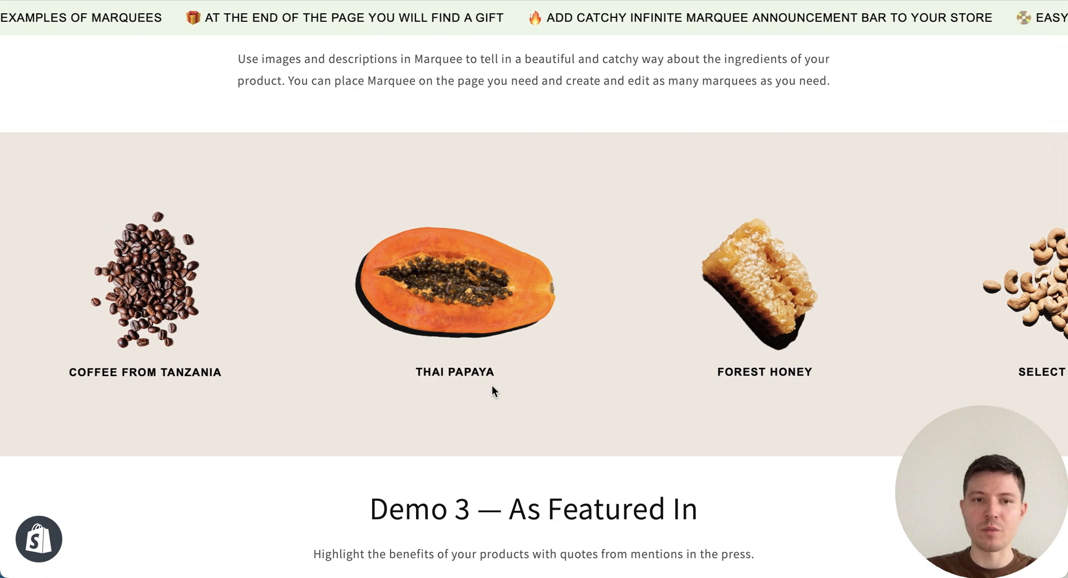
{"action": "scroll", "coordinate": [613, 416], "scroll_direction": "down", "scroll_amount": 2}
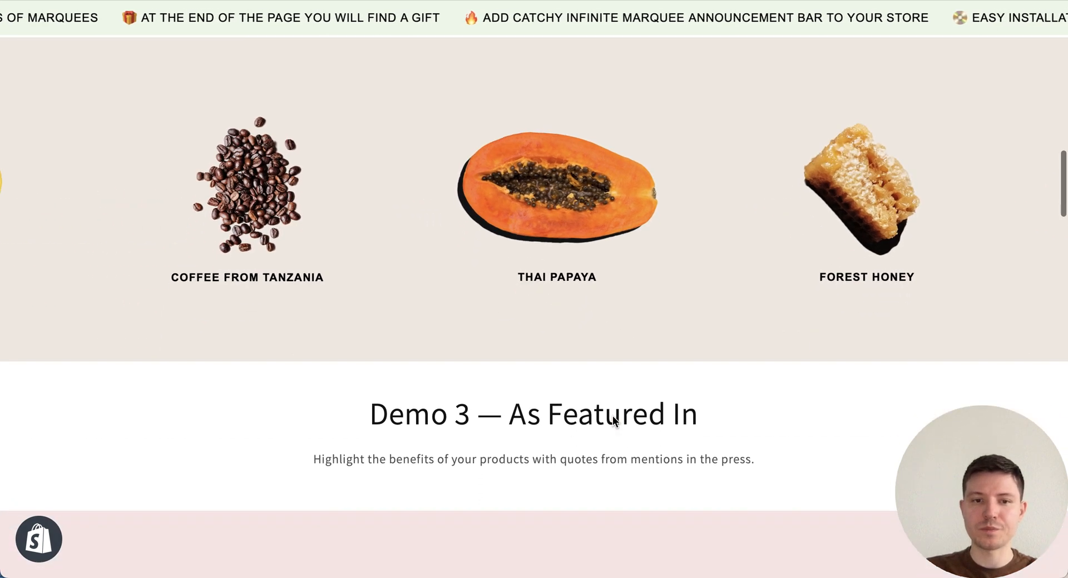
{"action": "scroll", "coordinate": [612, 416], "scroll_direction": "down", "scroll_amount": 5}
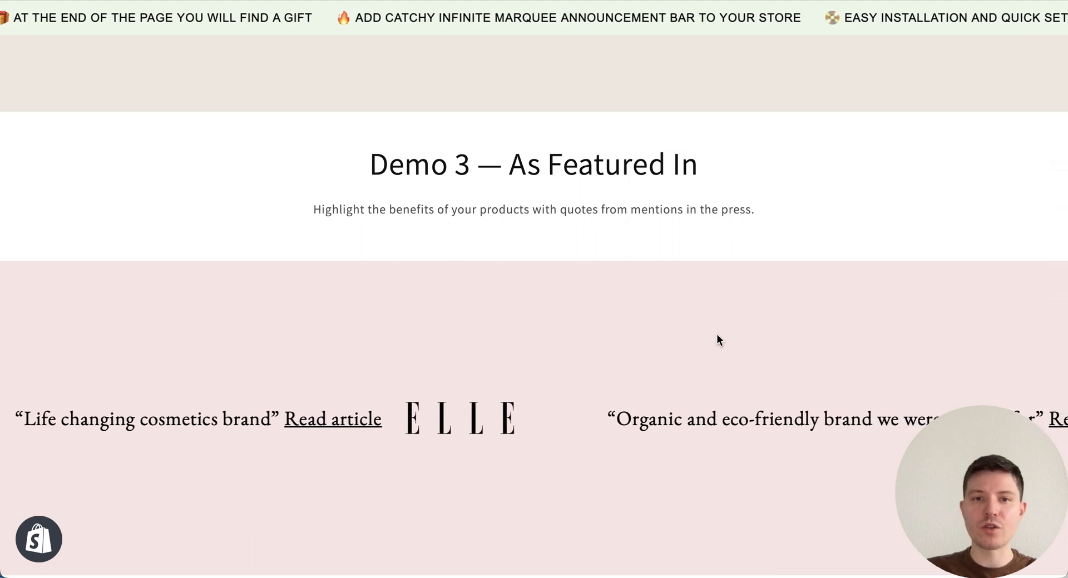
{"action": "scroll", "coordinate": [716, 339], "scroll_direction": "down", "scroll_amount": 2}
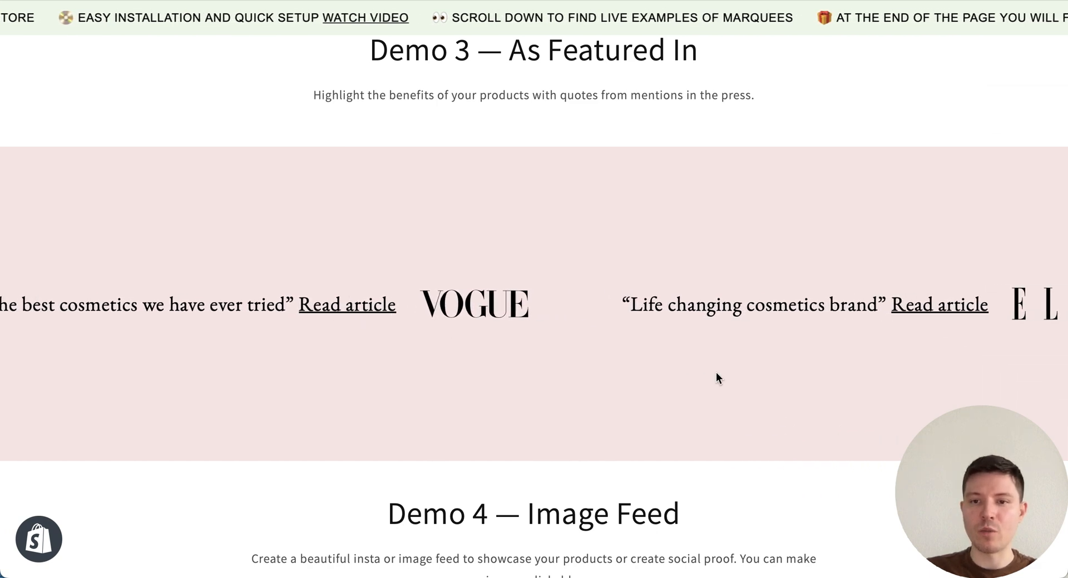
{"action": "scroll", "coordinate": [715, 375], "scroll_direction": "down", "scroll_amount": 1}
{"action": "scroll", "coordinate": [716, 374], "scroll_direction": "down", "scroll_amount": 2}
{"action": "scroll", "coordinate": [715, 375], "scroll_direction": "down", "scroll_amount": 1}
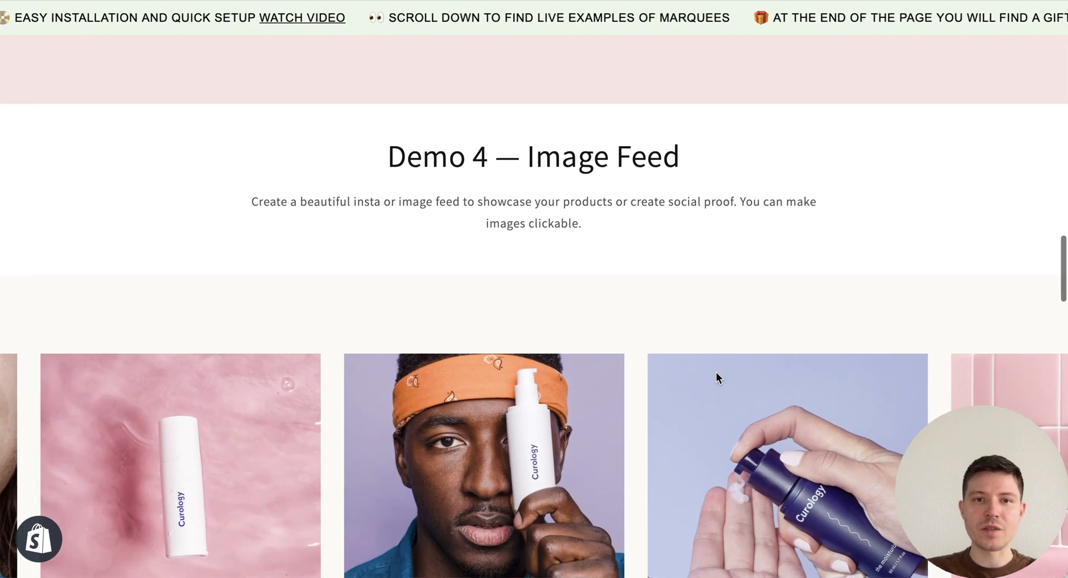
{"action": "scroll", "coordinate": [716, 377], "scroll_direction": "down", "scroll_amount": 1}
{"action": "scroll", "coordinate": [715, 378], "scroll_direction": "down", "scroll_amount": 1}
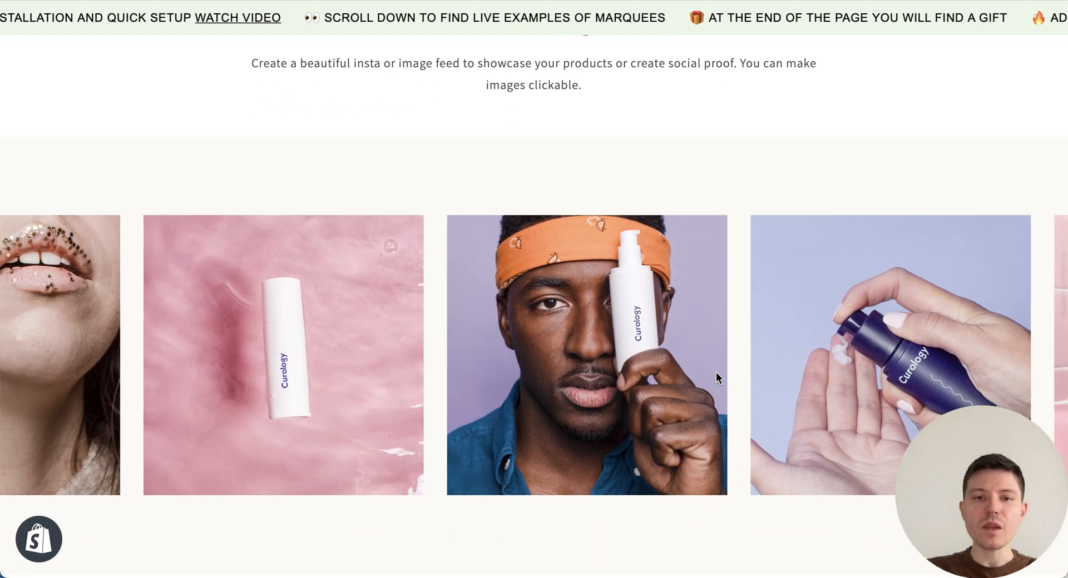
{"action": "scroll", "coordinate": [715, 377], "scroll_direction": "down", "scroll_amount": 1}
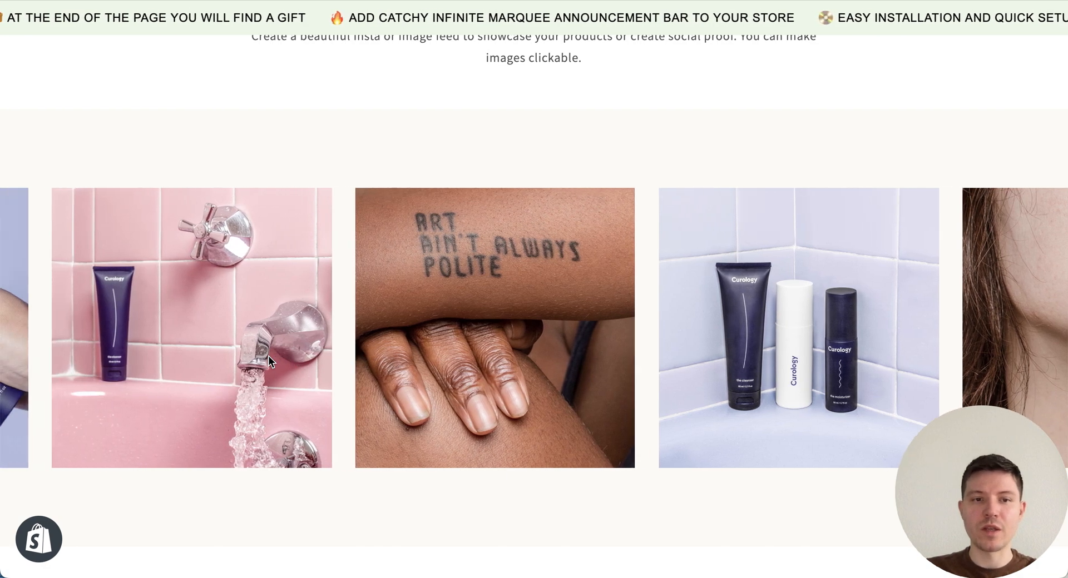
{"action": "scroll", "coordinate": [484, 391], "scroll_direction": "down", "scroll_amount": 3}
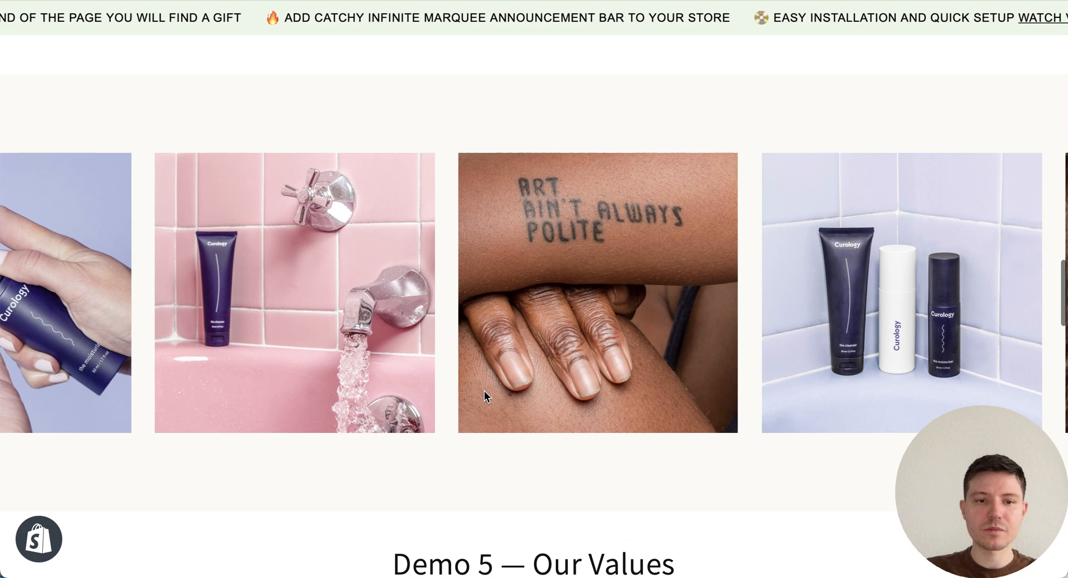
{"action": "scroll", "coordinate": [484, 396], "scroll_direction": "down", "scroll_amount": 2}
{"action": "scroll", "coordinate": [581, 369], "scroll_direction": "down", "scroll_amount": 1}
{"action": "scroll", "coordinate": [582, 369], "scroll_direction": "down", "scroll_amount": 1}
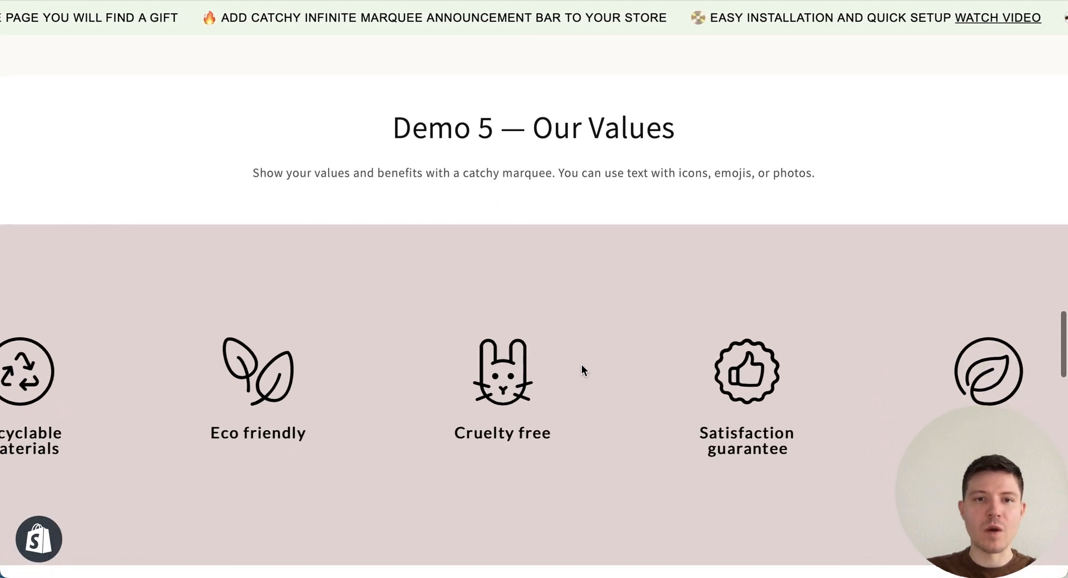
{"action": "scroll", "coordinate": [572, 384], "scroll_direction": "down", "scroll_amount": 2}
{"action": "scroll", "coordinate": [669, 364], "scroll_direction": "up", "scroll_amount": 1}
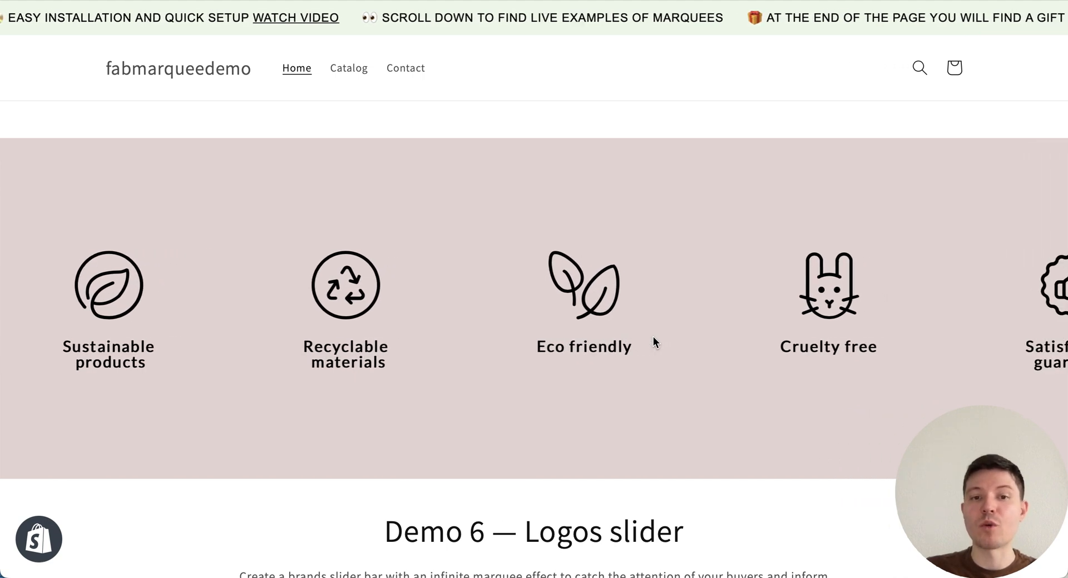
{"action": "scroll", "coordinate": [708, 358], "scroll_direction": "down", "scroll_amount": 2}
{"action": "scroll", "coordinate": [708, 357], "scroll_direction": "down", "scroll_amount": 1}
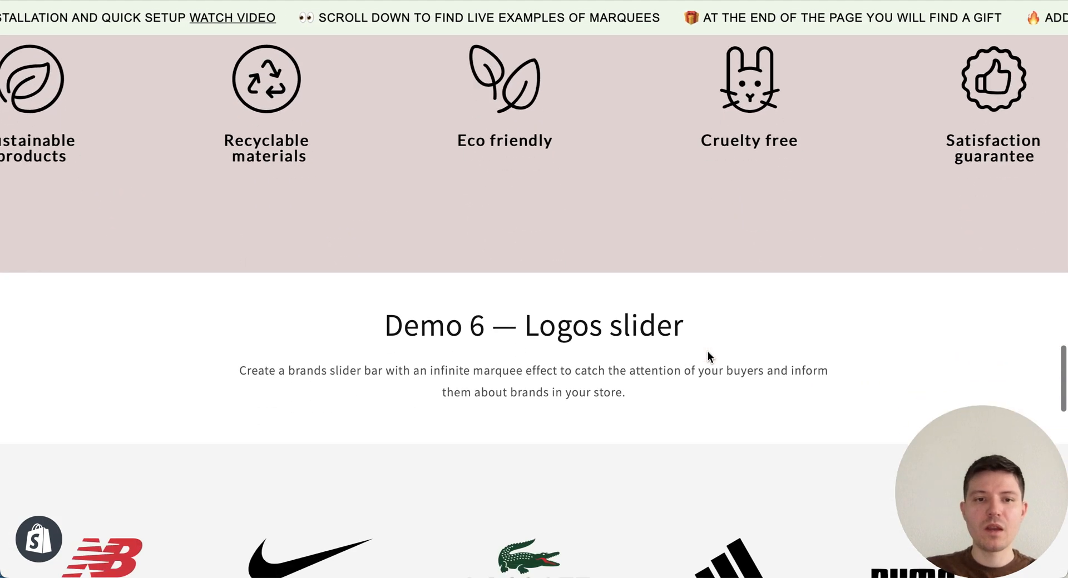
{"action": "scroll", "coordinate": [707, 357], "scroll_direction": "down", "scroll_amount": 1}
{"action": "scroll", "coordinate": [707, 357], "scroll_direction": "down", "scroll_amount": 1}
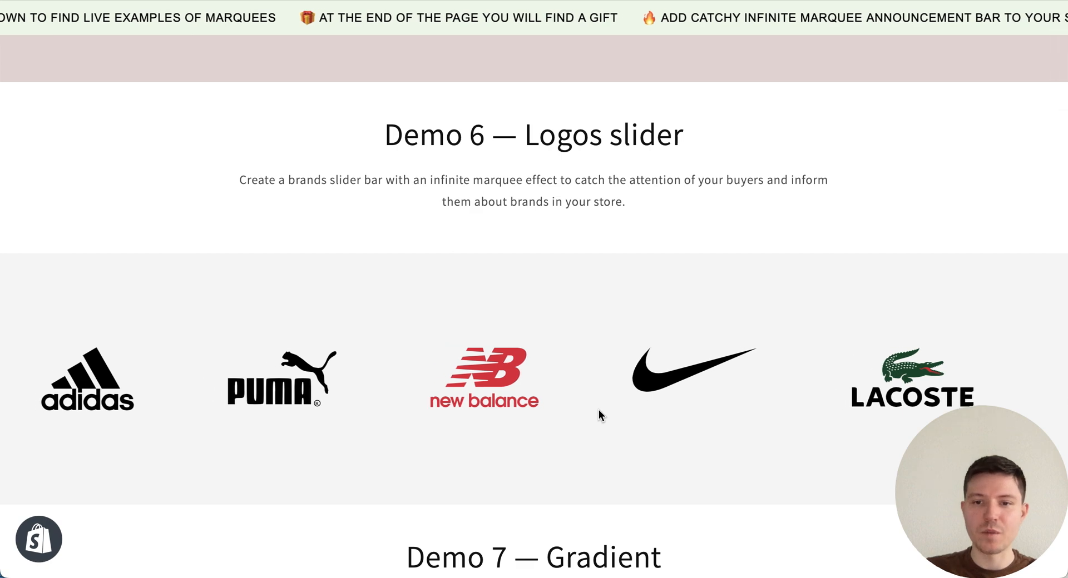
{"action": "scroll", "coordinate": [598, 408], "scroll_direction": "down", "scroll_amount": 5}
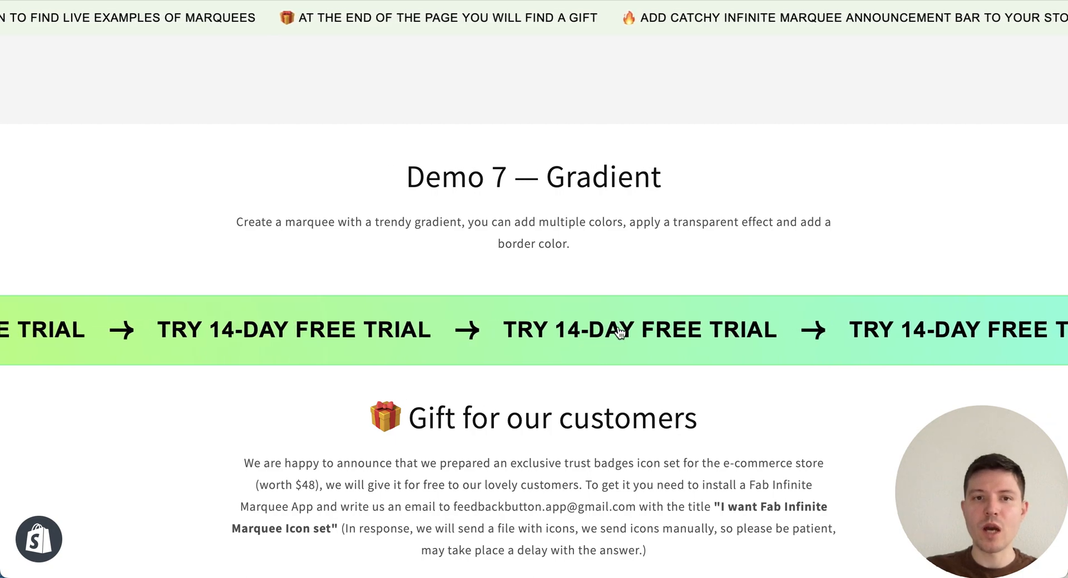
{"action": "scroll", "coordinate": [734, 331], "scroll_direction": "up", "scroll_amount": 5}
{"action": "scroll", "coordinate": [734, 331], "scroll_direction": "up", "scroll_amount": 10}
{"action": "scroll", "coordinate": [734, 331], "scroll_direction": "up", "scroll_amount": 10}
{"action": "scroll", "coordinate": [735, 329], "scroll_direction": "up", "scroll_amount": 2}
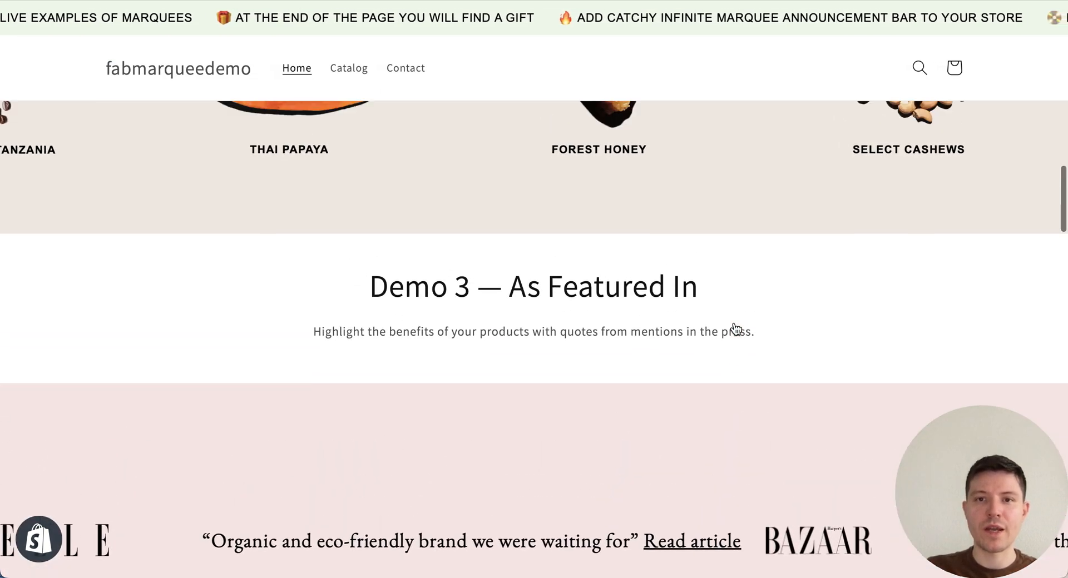
{"action": "scroll", "coordinate": [734, 329], "scroll_direction": "up", "scroll_amount": 5}
{"action": "scroll", "coordinate": [734, 329], "scroll_direction": "up", "scroll_amount": 1}
{"action": "scroll", "coordinate": [734, 329], "scroll_direction": "up", "scroll_amount": 1}
{"action": "scroll", "coordinate": [733, 327], "scroll_direction": "up", "scroll_amount": 5}
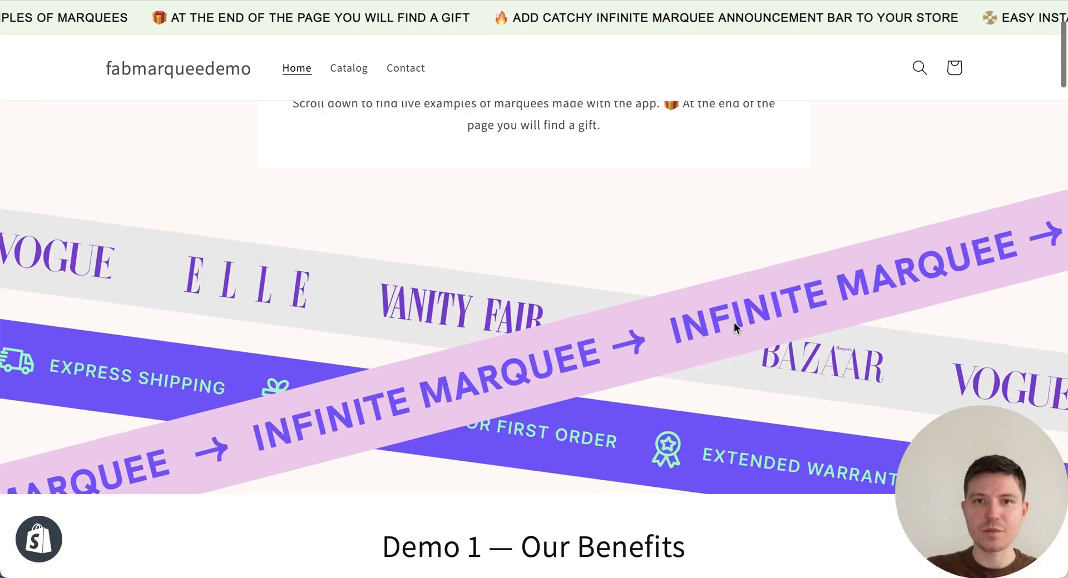
{"action": "scroll", "coordinate": [734, 327], "scroll_direction": "up", "scroll_amount": 2}
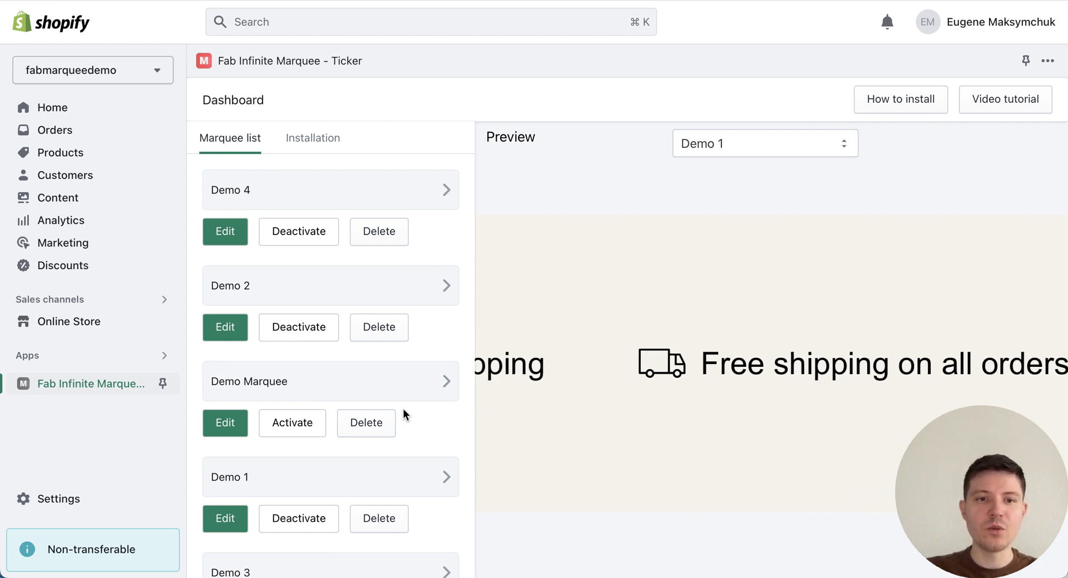
{"action": "scroll", "coordinate": [402, 408], "scroll_direction": "down", "scroll_amount": 5}
{"action": "scroll", "coordinate": [403, 408], "scroll_direction": "down", "scroll_amount": 3}
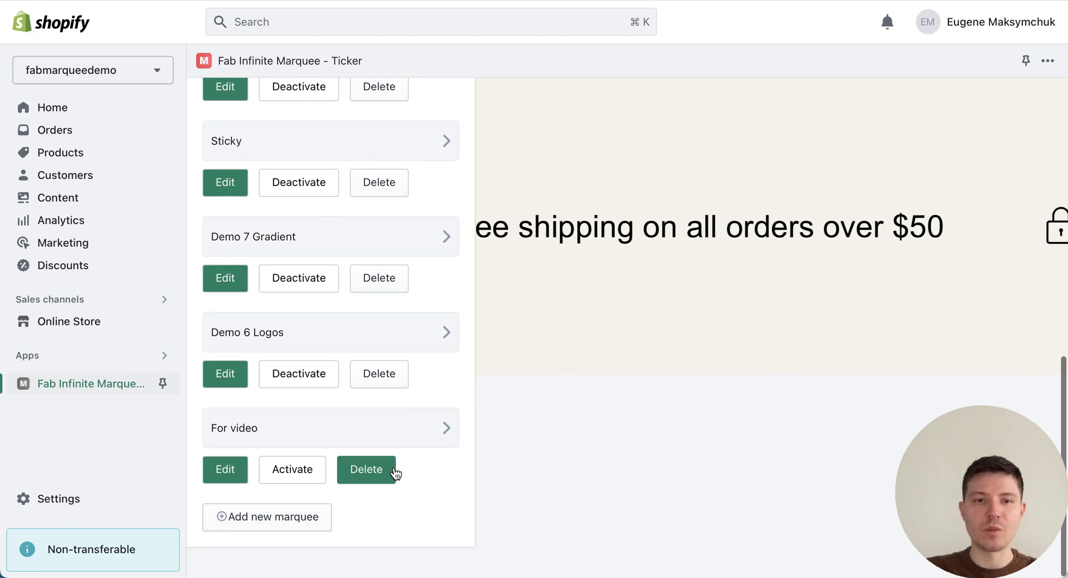
{"action": "scroll", "coordinate": [393, 472], "scroll_direction": "up", "scroll_amount": 3}
{"action": "scroll", "coordinate": [396, 473], "scroll_direction": "up", "scroll_amount": 3}
{"action": "scroll", "coordinate": [395, 473], "scroll_direction": "up", "scroll_amount": 2}
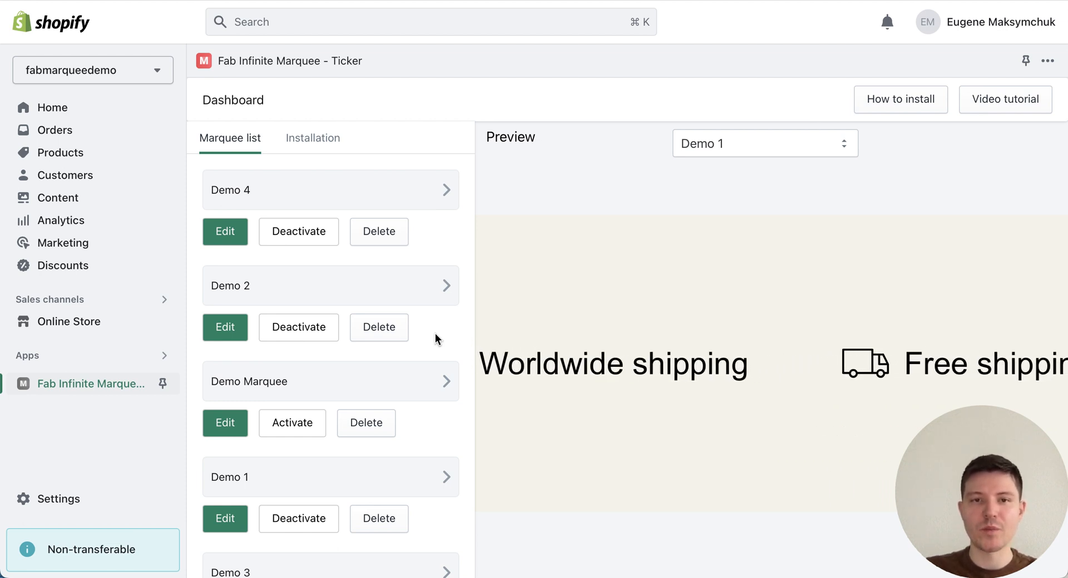
{"action": "scroll", "coordinate": [745, 320], "scroll_direction": "down", "scroll_amount": 1}
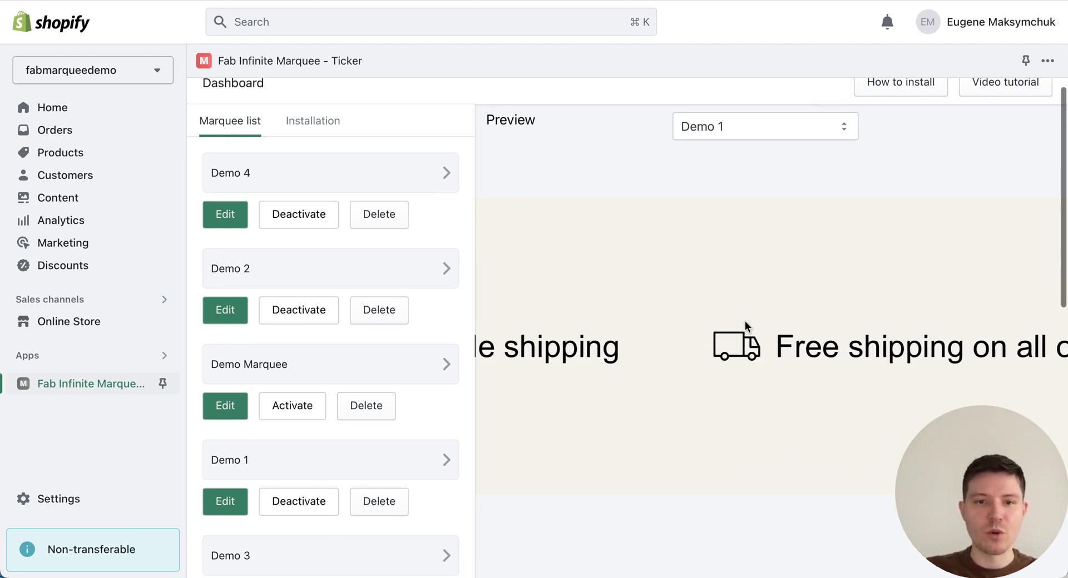
Step: Keep Demo 1 as the previewed marquee and open it for editing from the list
{"action": "left_click", "coordinate": [784, 104]}
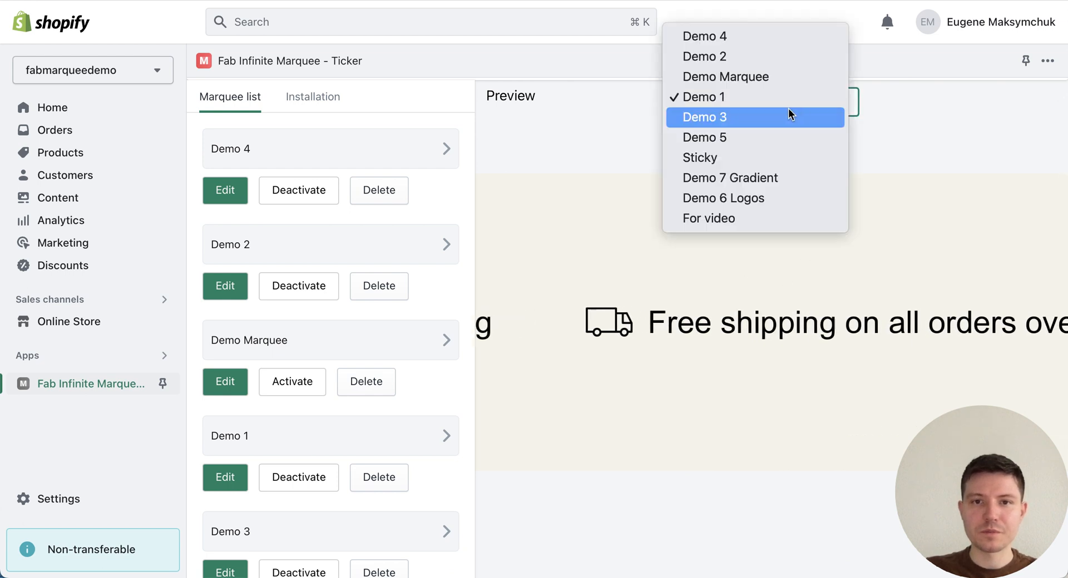
{"action": "left_click", "coordinate": [775, 102]}
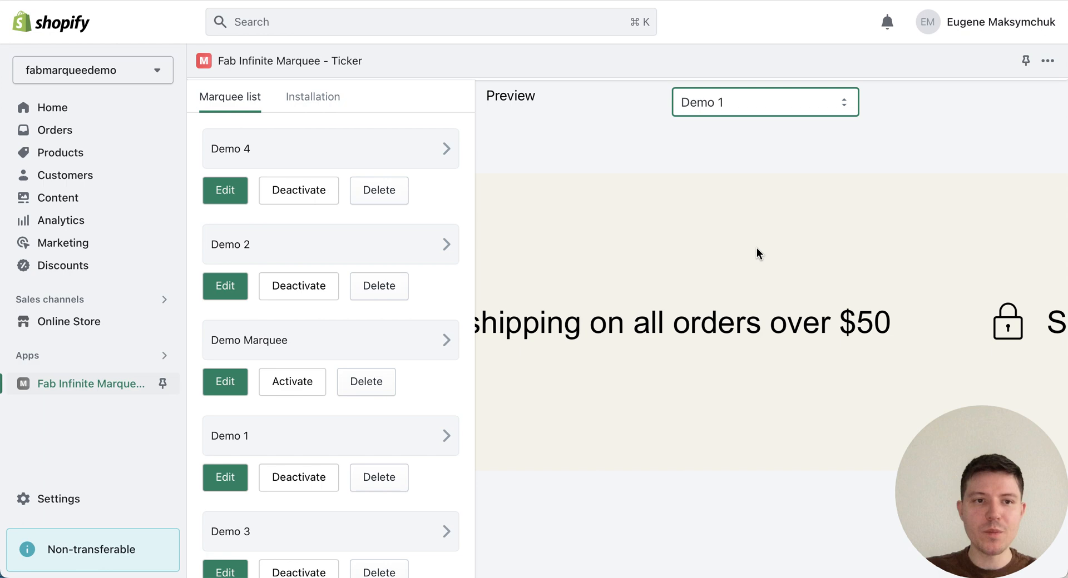
{"action": "scroll", "coordinate": [353, 450], "scroll_direction": "down", "scroll_amount": 3}
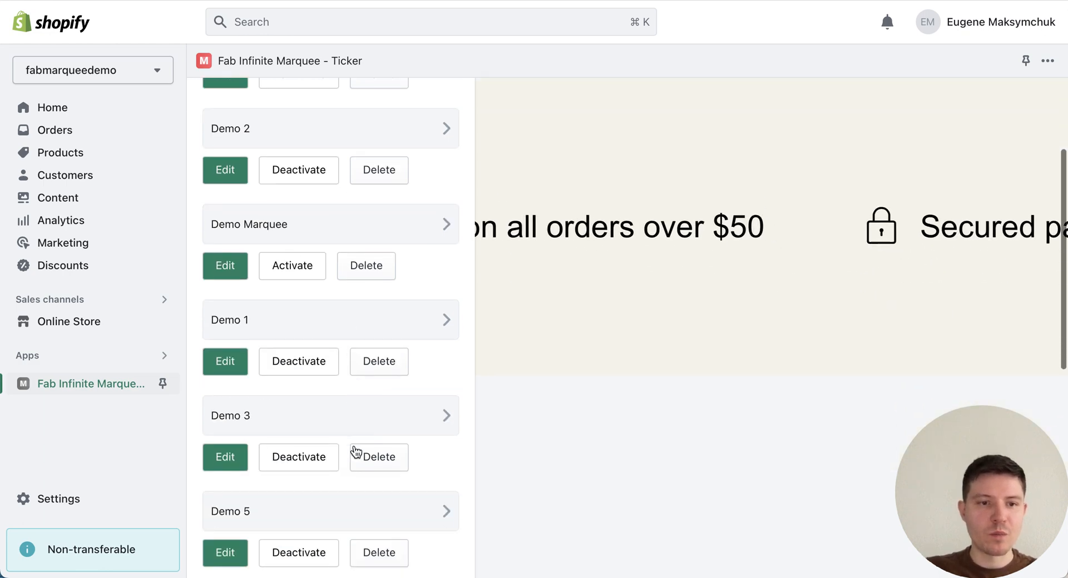
{"action": "left_click", "coordinate": [225, 369]}
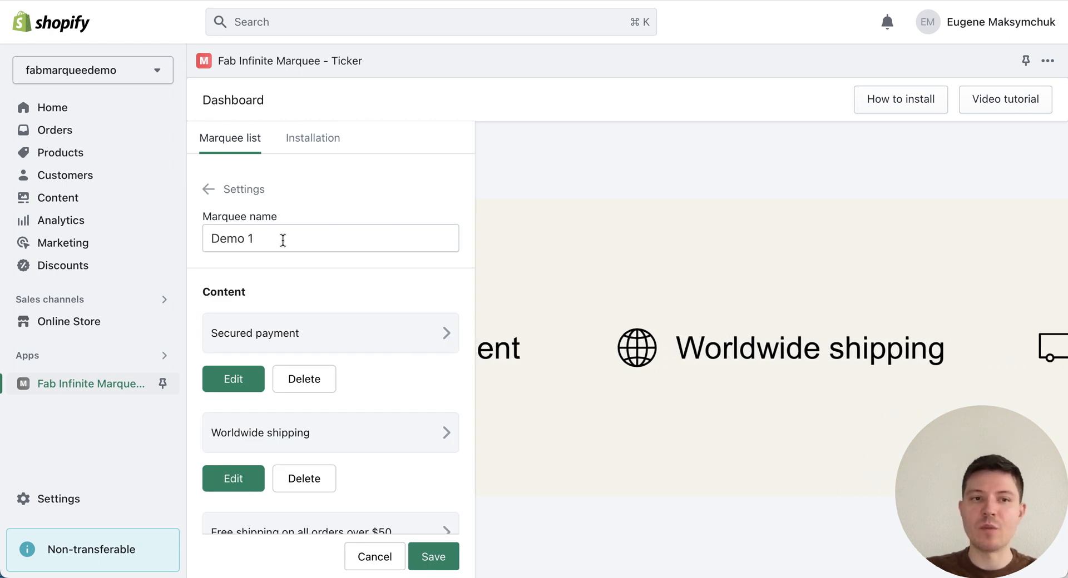
{"action": "scroll", "coordinate": [353, 283], "scroll_direction": "down", "scroll_amount": 2}
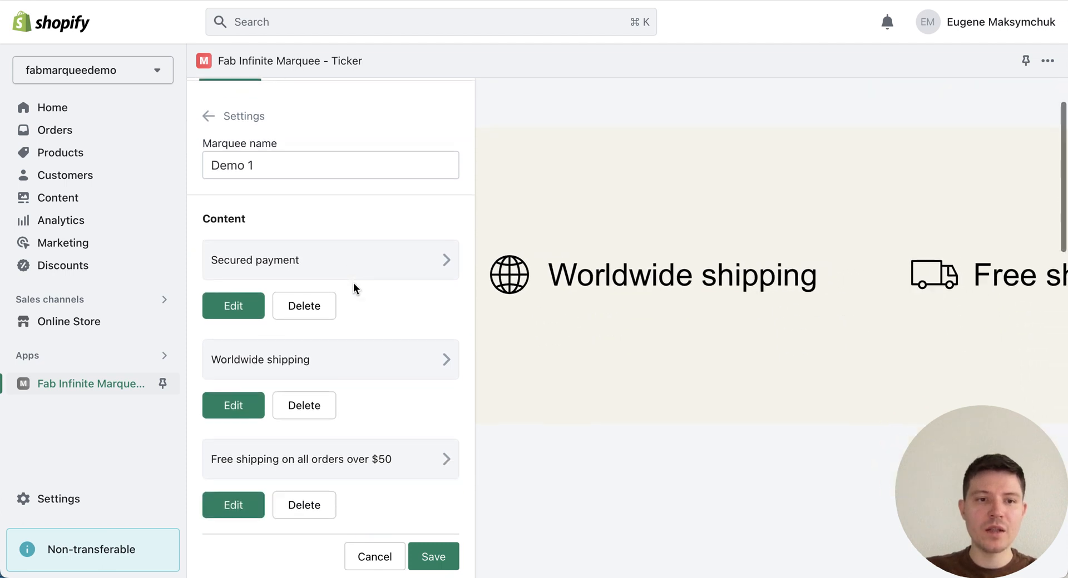
{"action": "scroll", "coordinate": [215, 411], "scroll_direction": "down", "scroll_amount": 2}
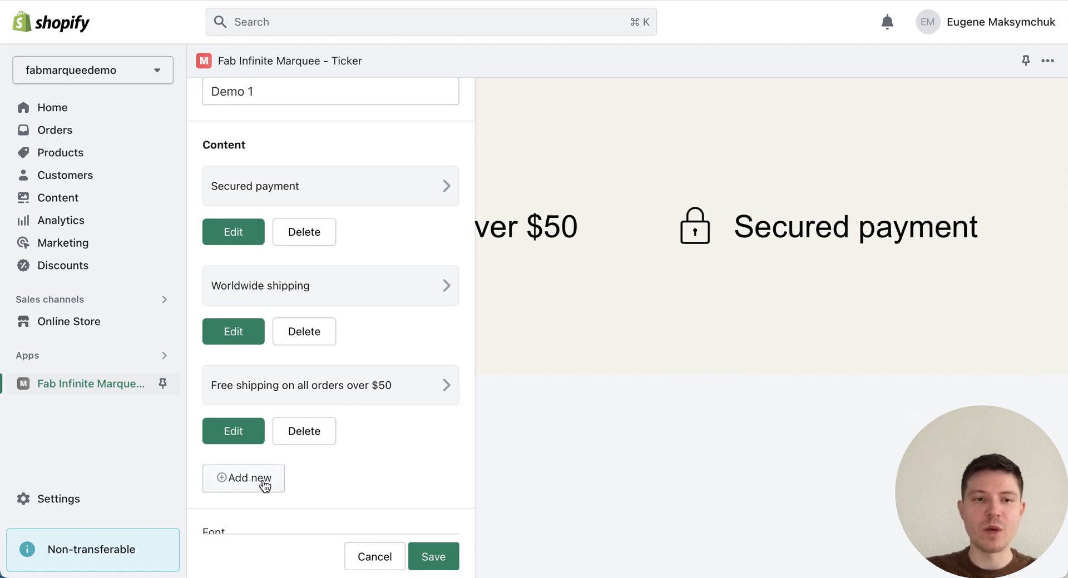
Step: Review the Secured payment item's image position choices, leaving it unchanged
{"action": "left_click", "coordinate": [234, 233]}
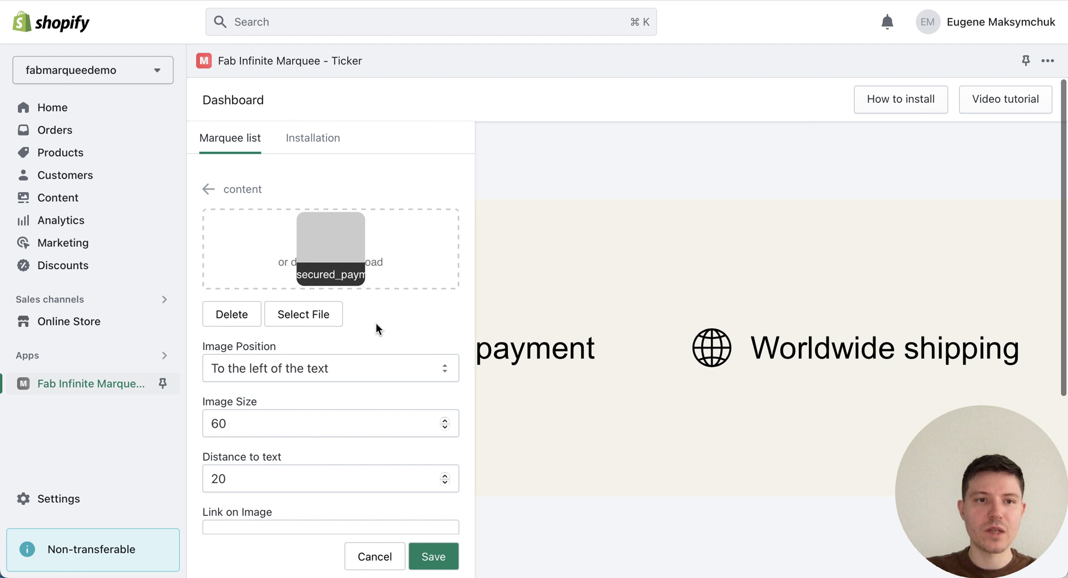
{"action": "scroll", "coordinate": [376, 325], "scroll_direction": "down", "scroll_amount": 2}
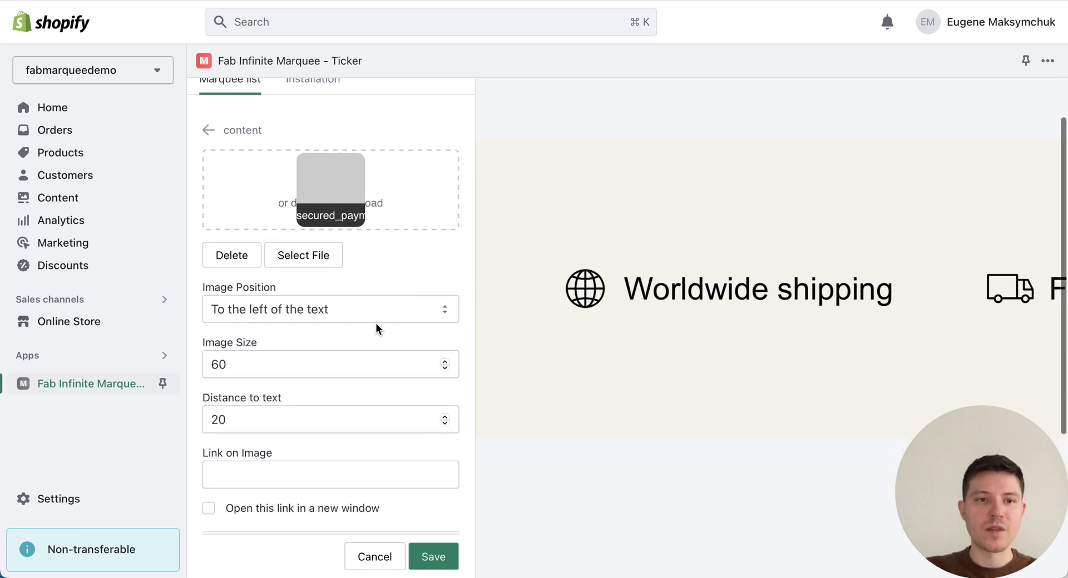
{"action": "scroll", "coordinate": [400, 271], "scroll_direction": "down", "scroll_amount": 1}
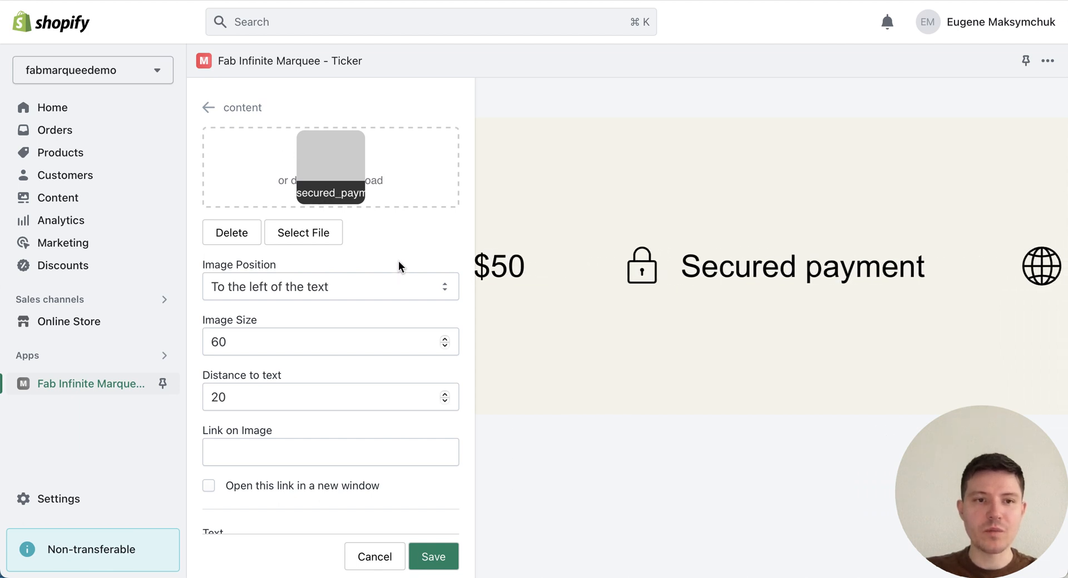
{"action": "left_click", "coordinate": [342, 288]}
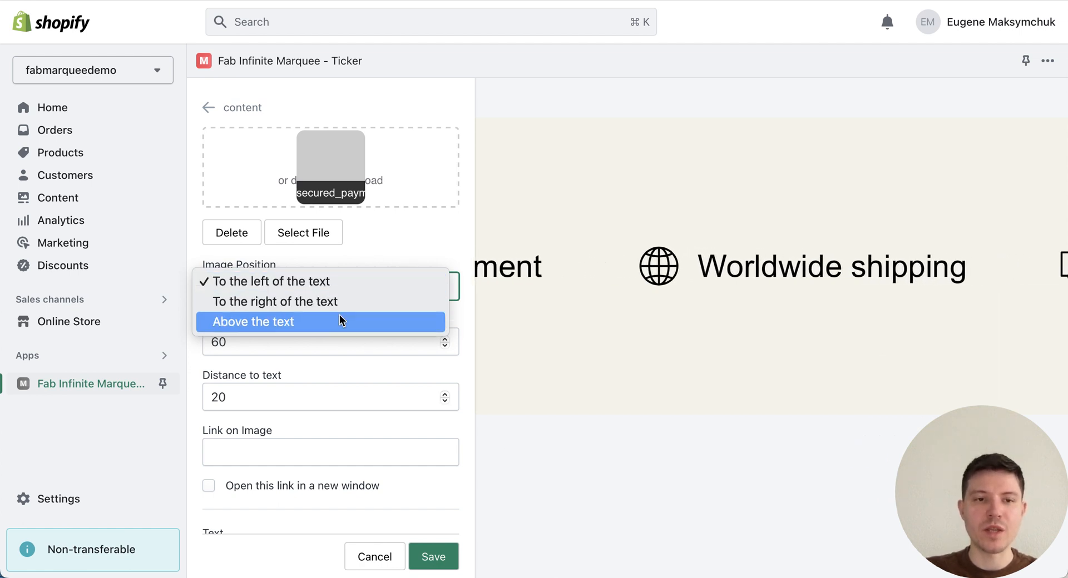
{"action": "left_click", "coordinate": [419, 248]}
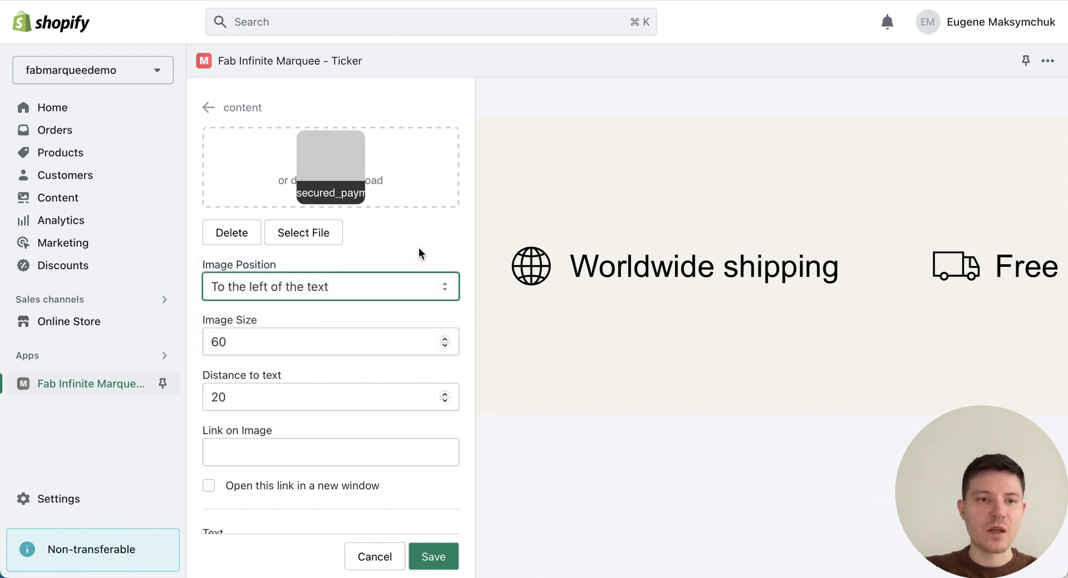
{"action": "scroll", "coordinate": [394, 333], "scroll_direction": "down", "scroll_amount": 1}
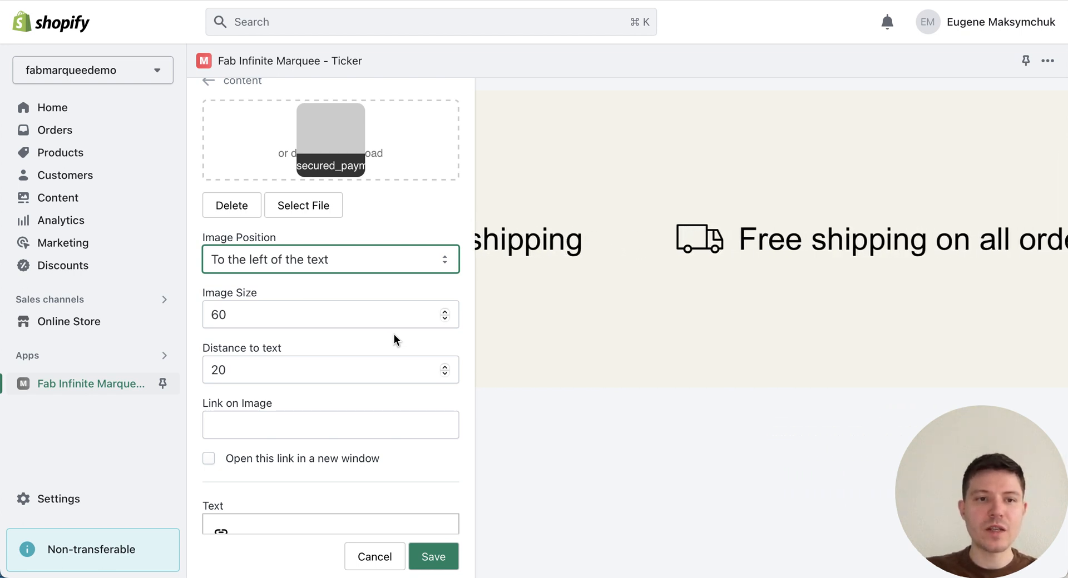
{"action": "scroll", "coordinate": [393, 334], "scroll_direction": "down", "scroll_amount": 1}
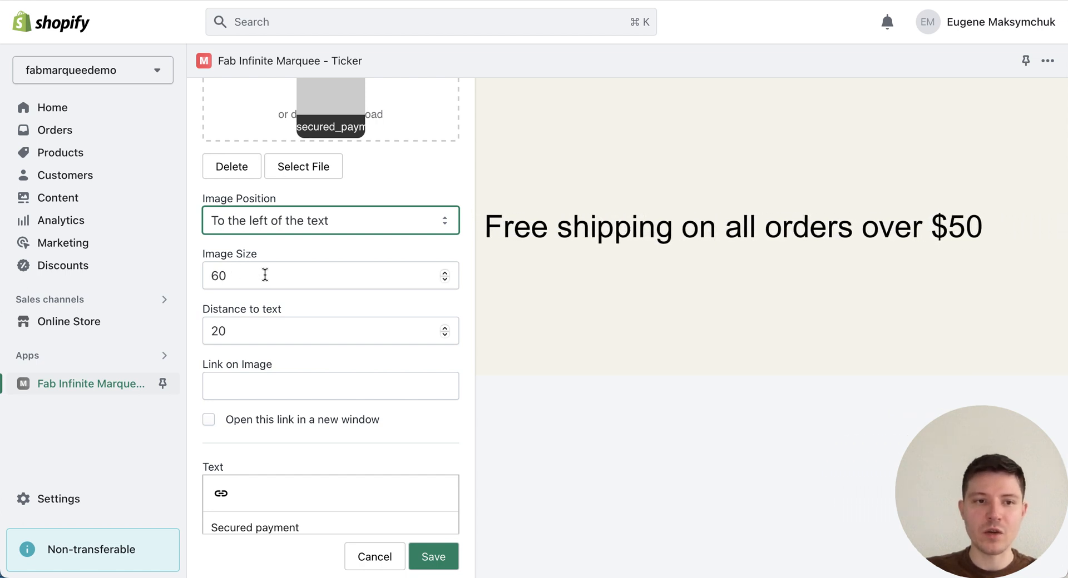
{"action": "scroll", "coordinate": [265, 276], "scroll_direction": "down", "scroll_amount": 1}
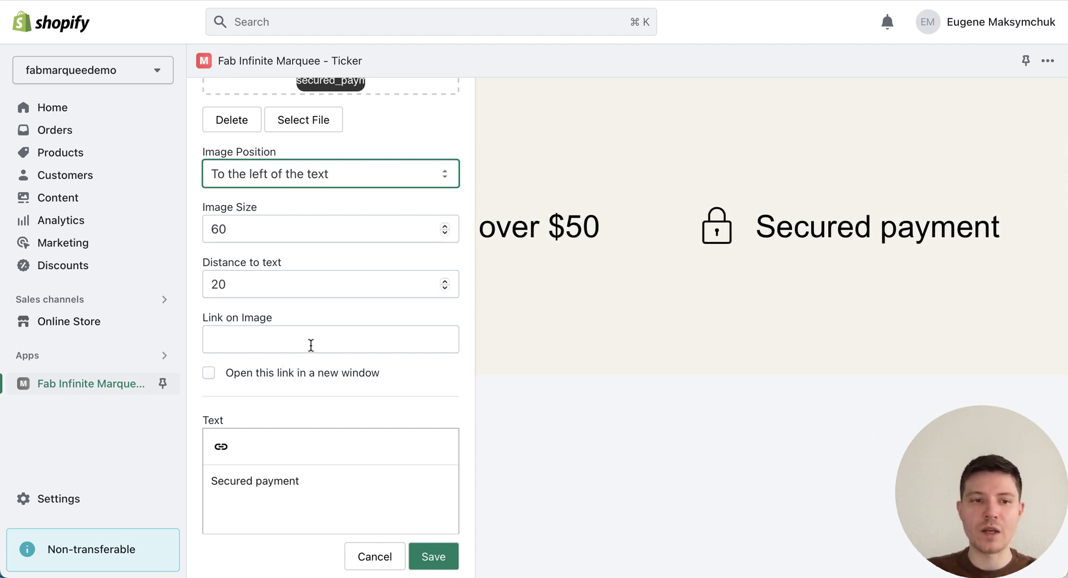
{"action": "scroll", "coordinate": [310, 344], "scroll_direction": "down", "scroll_amount": 2}
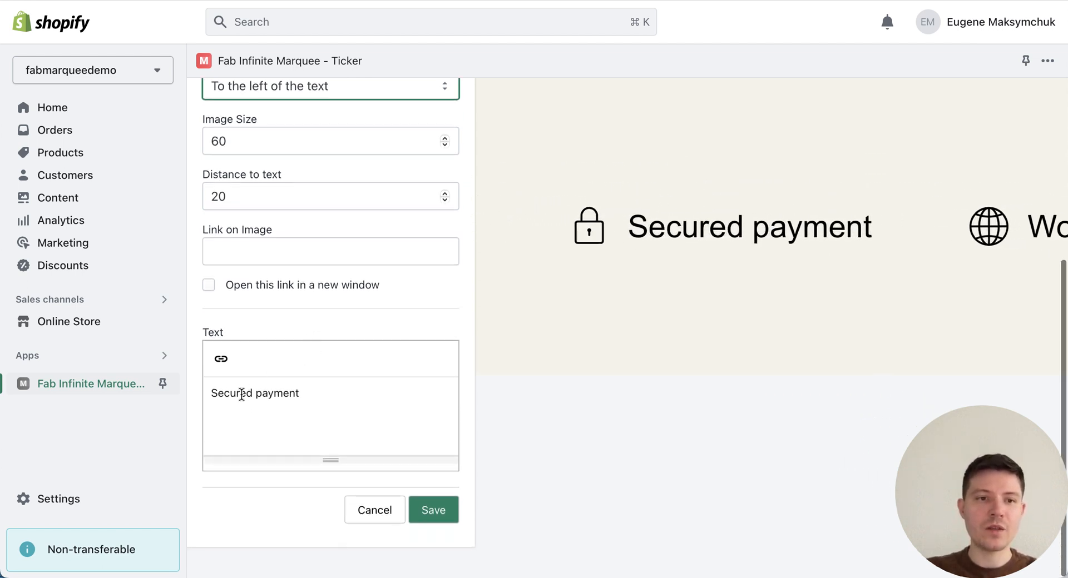
Step: Select the Secured payment text, view its Insert Link options and dismiss without adding a link
{"action": "left_click", "coordinate": [318, 395]}
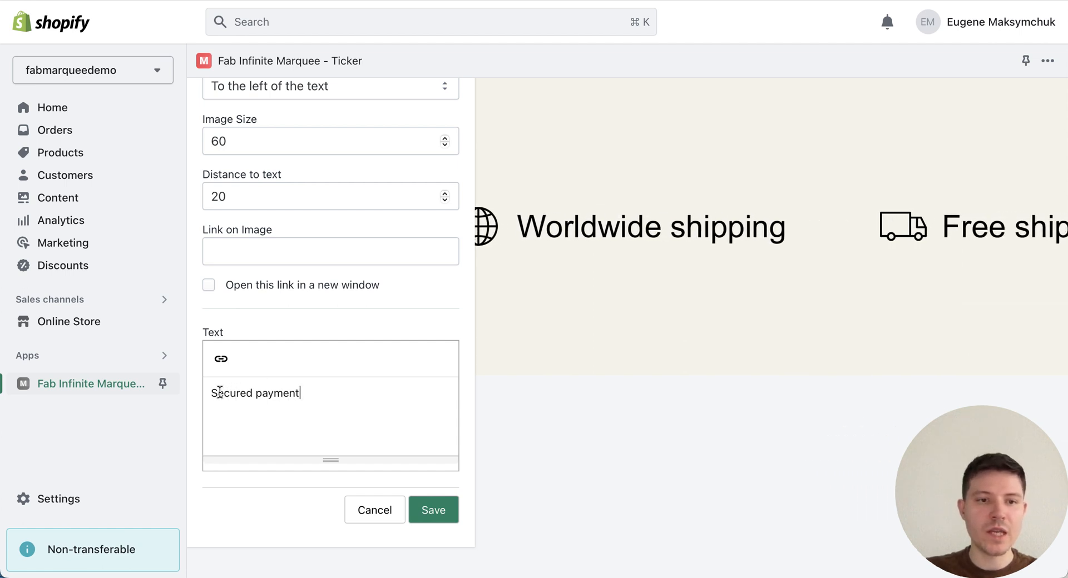
{"action": "left_click_drag", "start_coordinate": [255, 391], "coordinate": [304, 391]}
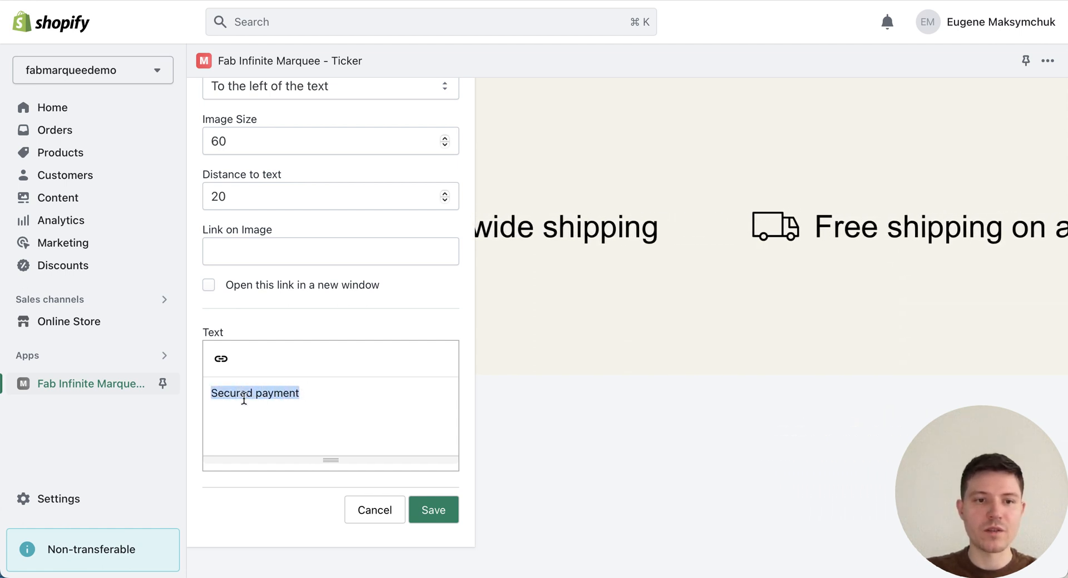
{"action": "left_click", "coordinate": [222, 362]}
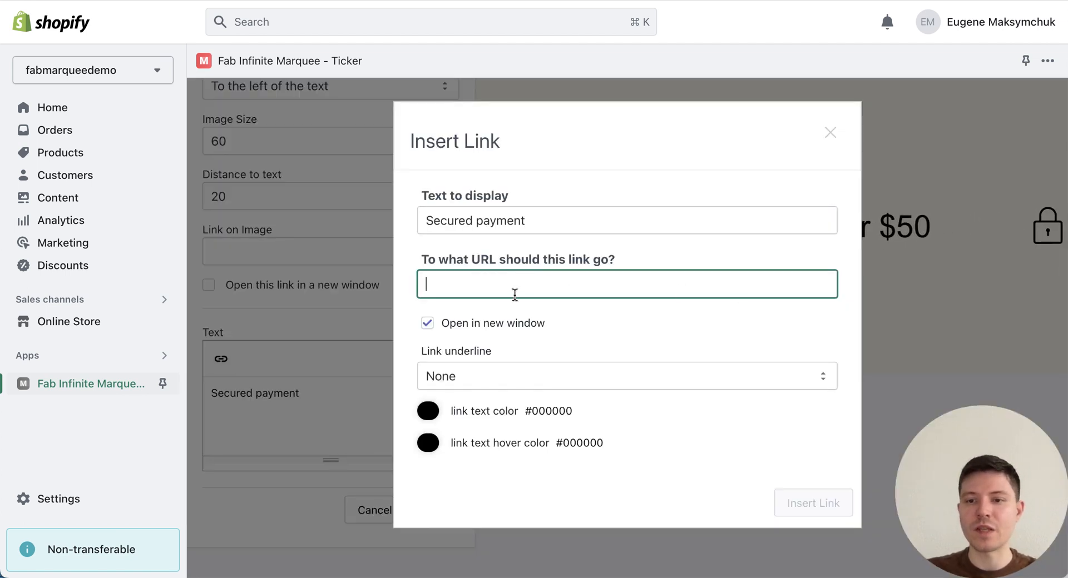
{"action": "left_click", "coordinate": [830, 137]}
{"action": "left_click", "coordinate": [355, 393]}
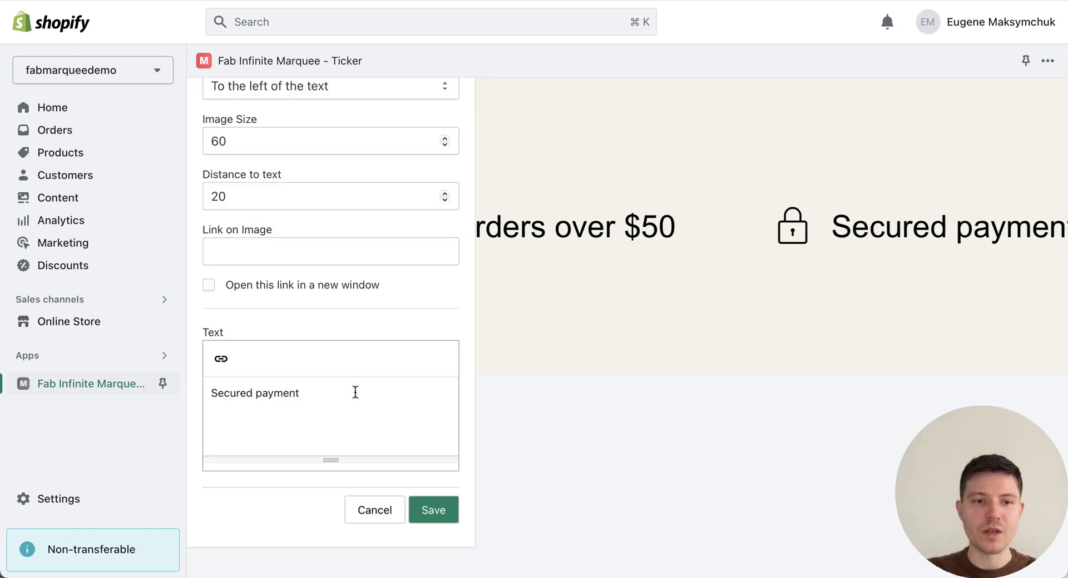
{"action": "scroll", "coordinate": [355, 392], "scroll_direction": "up", "scroll_amount": 1}
{"action": "scroll", "coordinate": [355, 392], "scroll_direction": "up", "scroll_amount": 2}
{"action": "scroll", "coordinate": [354, 392], "scroll_direction": "up", "scroll_amount": 2}
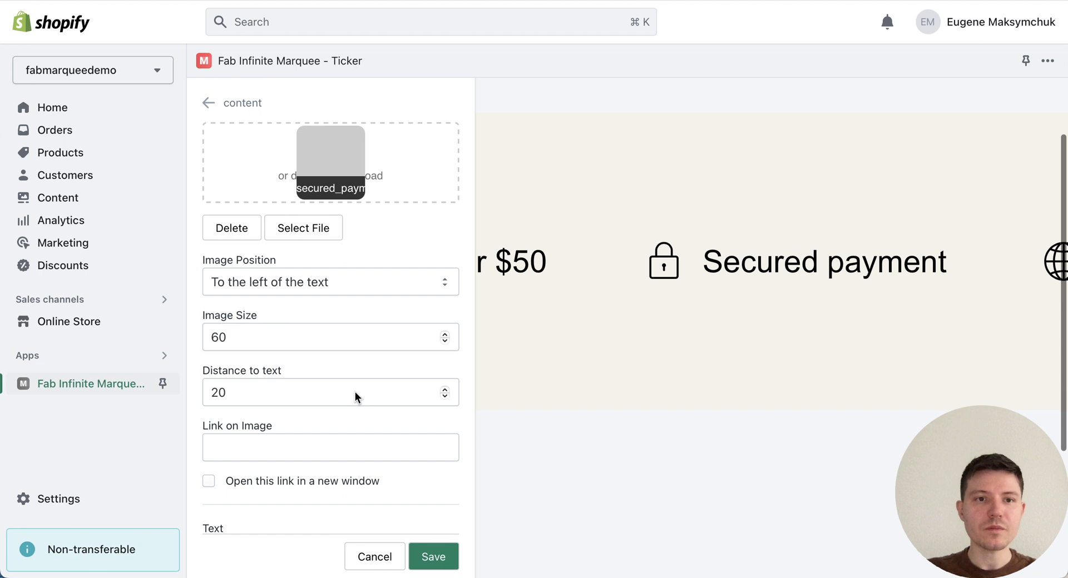
{"action": "scroll", "coordinate": [355, 392], "scroll_direction": "up", "scroll_amount": 2}
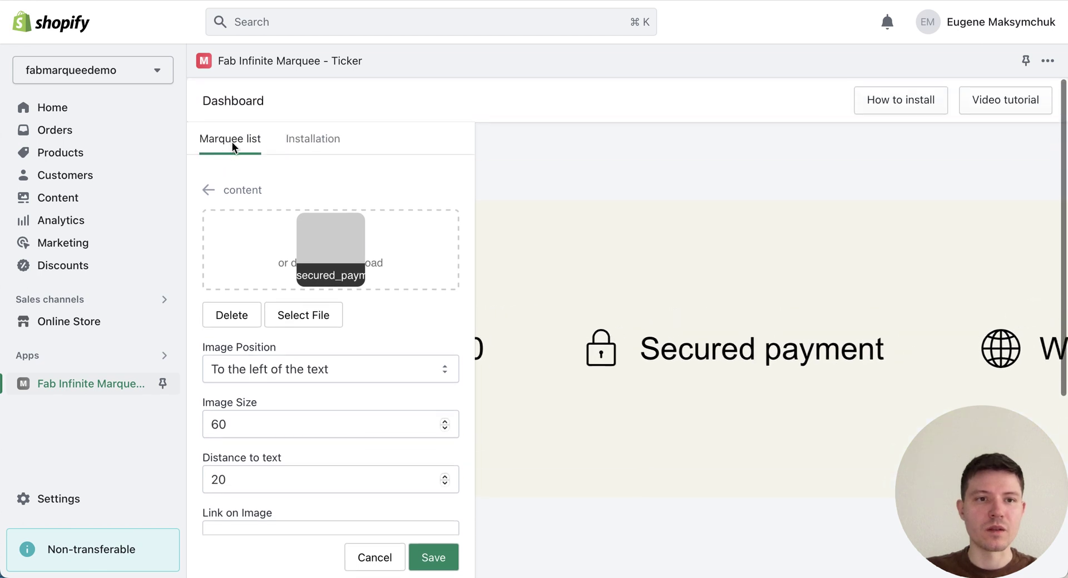
Step: Go back from the Secured payment item to Demo 1's overall settings
{"action": "left_click", "coordinate": [208, 190]}
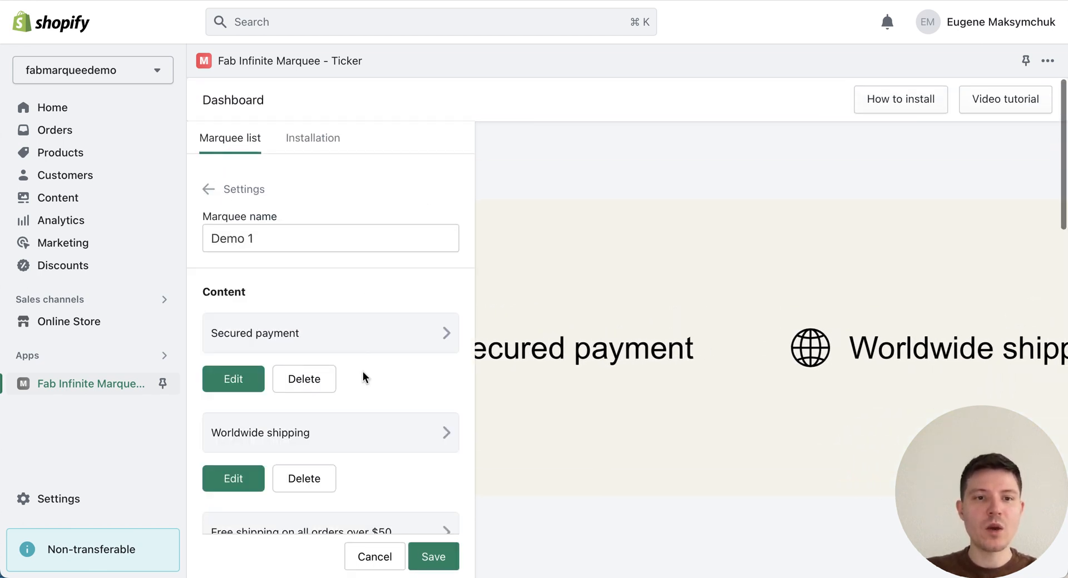
{"action": "scroll", "coordinate": [364, 376], "scroll_direction": "down", "scroll_amount": 2}
{"action": "scroll", "coordinate": [364, 376], "scroll_direction": "down", "scroll_amount": 1}
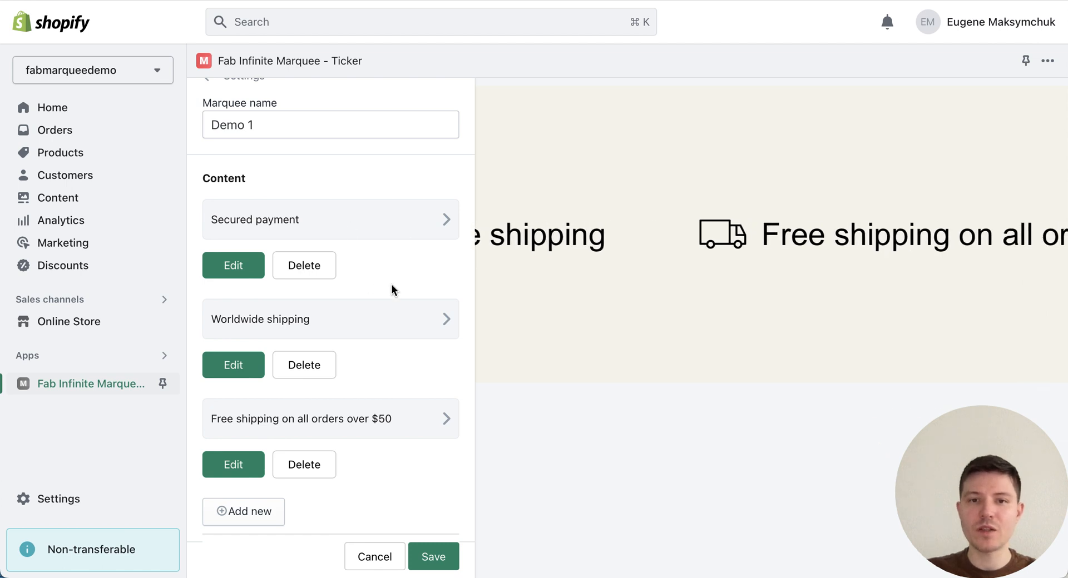
{"action": "scroll", "coordinate": [355, 398], "scroll_direction": "down", "scroll_amount": 1}
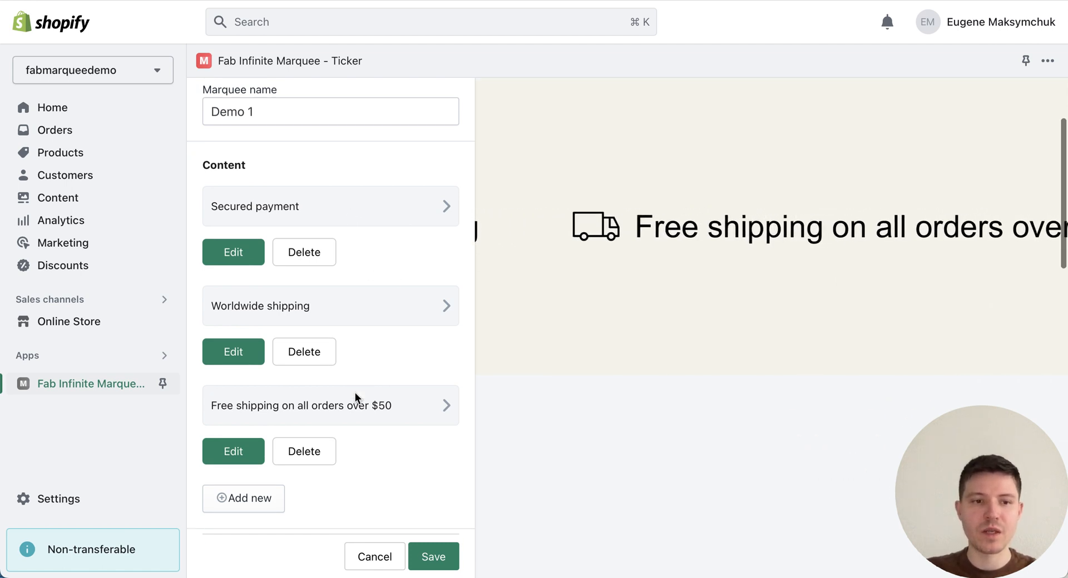
{"action": "scroll", "coordinate": [355, 393], "scroll_direction": "down", "scroll_amount": 3}
{"action": "scroll", "coordinate": [355, 393], "scroll_direction": "down", "scroll_amount": 2}
{"action": "scroll", "coordinate": [355, 394], "scroll_direction": "down", "scroll_amount": 3}
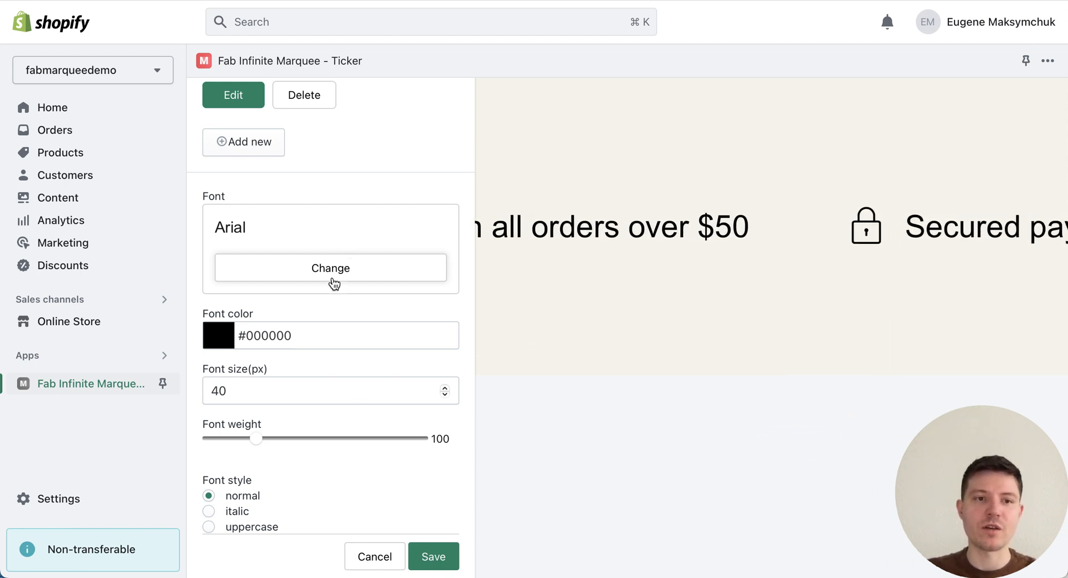
{"action": "scroll", "coordinate": [314, 371], "scroll_direction": "down", "scroll_amount": 1}
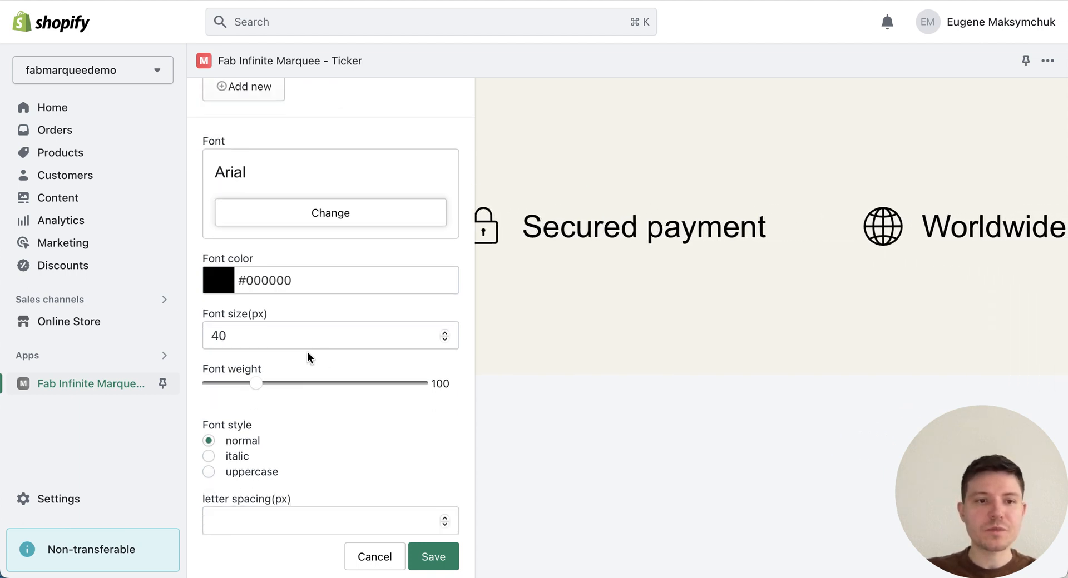
{"action": "scroll", "coordinate": [307, 351], "scroll_direction": "down", "scroll_amount": 1}
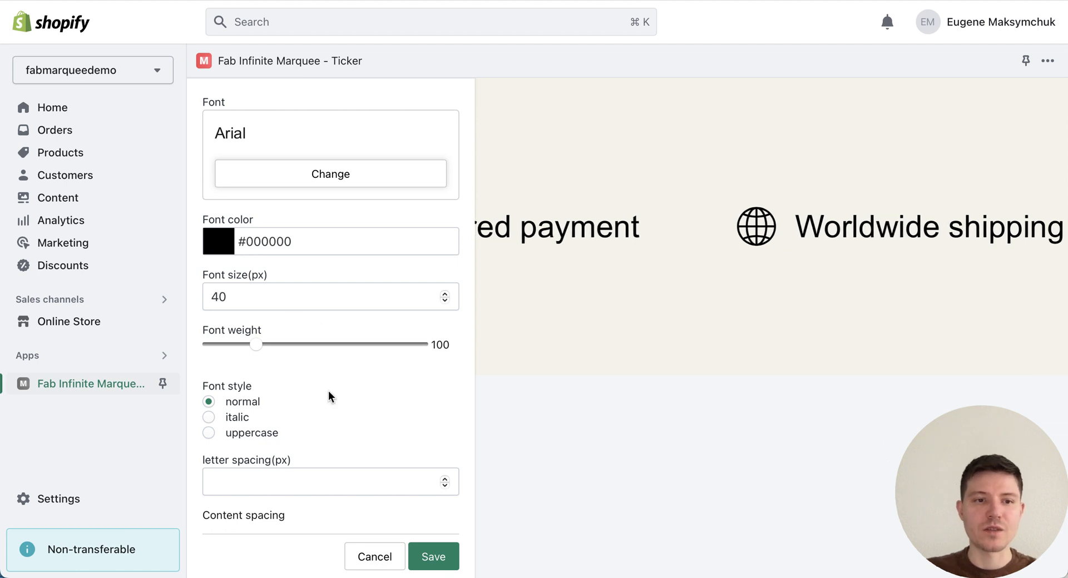
{"action": "scroll", "coordinate": [328, 396], "scroll_direction": "down", "scroll_amount": 2}
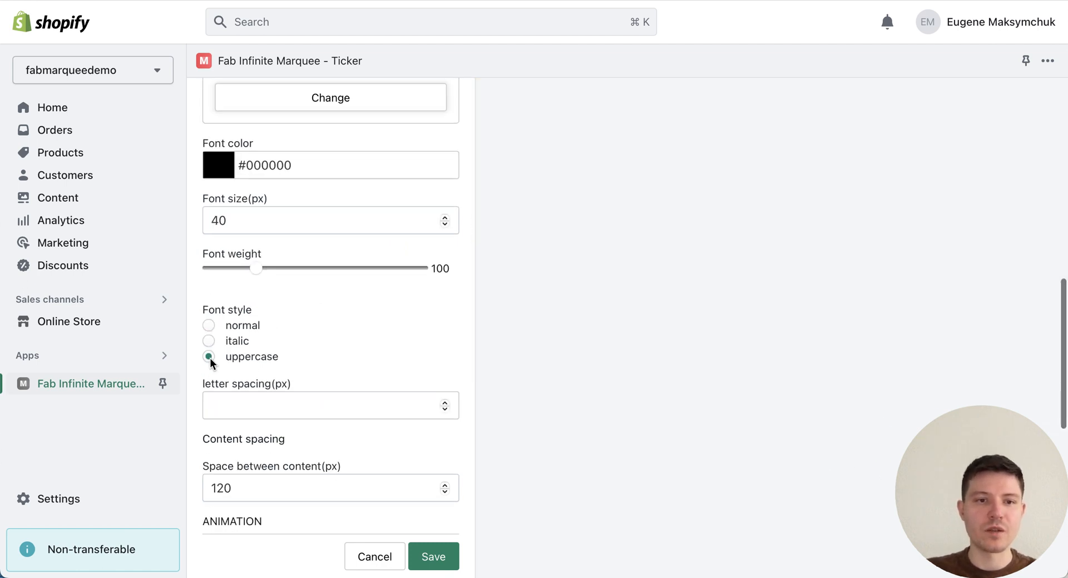
{"action": "left_click", "coordinate": [209, 326]}
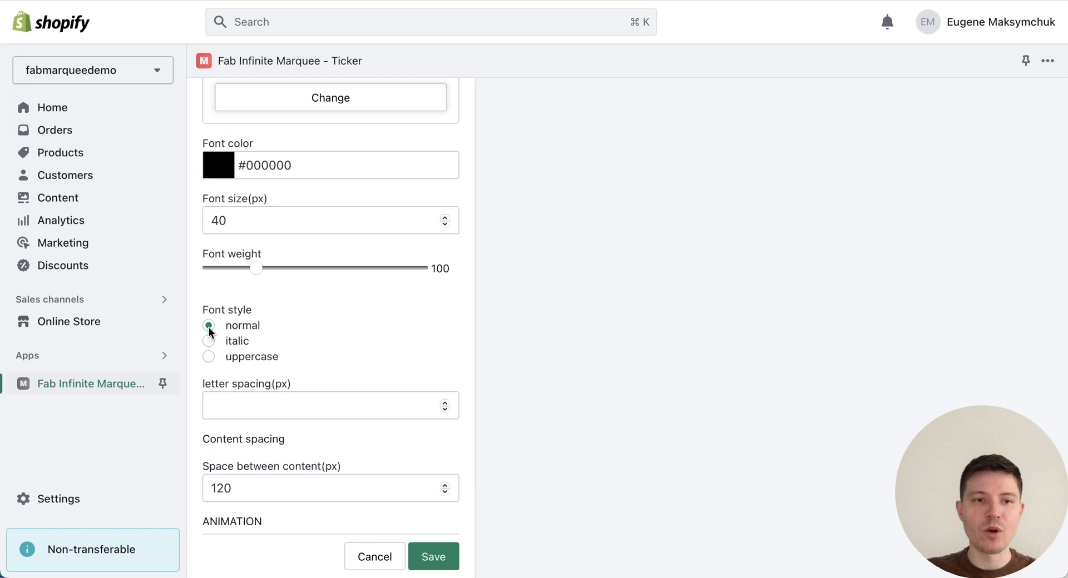
{"action": "scroll", "coordinate": [358, 345], "scroll_direction": "down", "scroll_amount": 2}
{"action": "scroll", "coordinate": [358, 344], "scroll_direction": "down", "scroll_amount": 1}
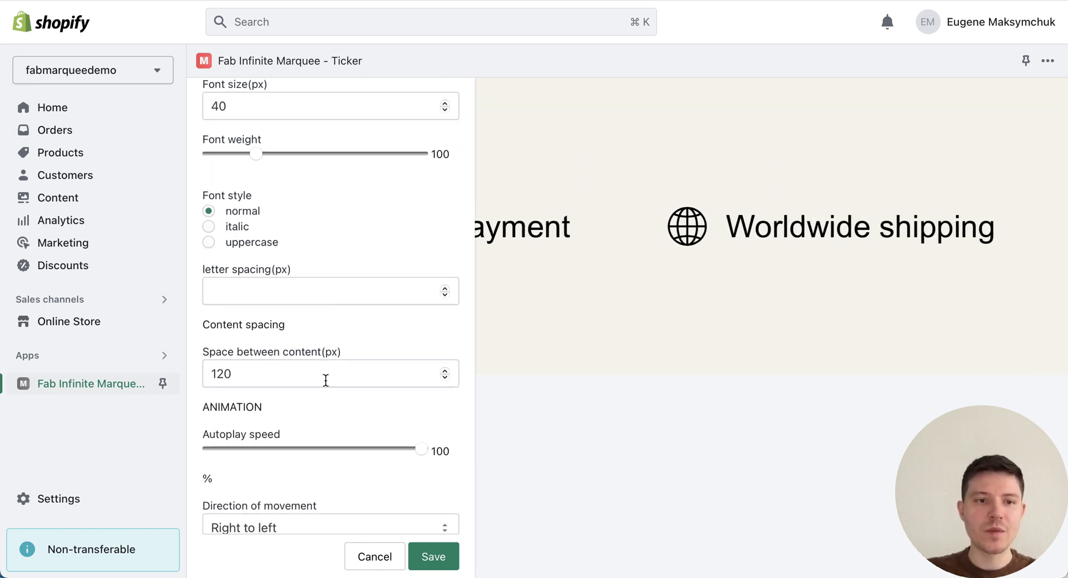
{"action": "scroll", "coordinate": [325, 379], "scroll_direction": "down", "scroll_amount": 1}
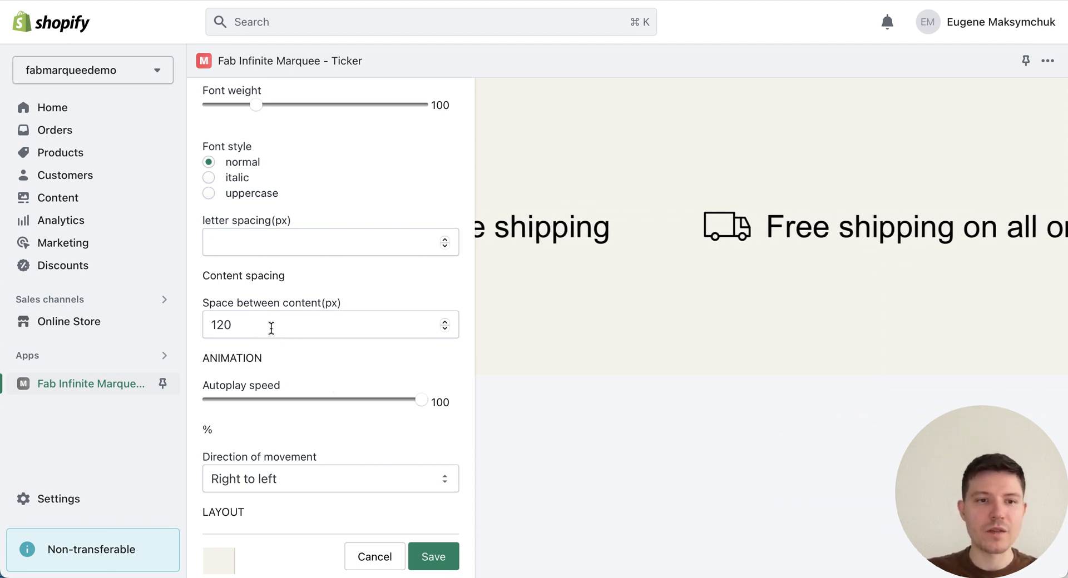
{"action": "left_click_drag", "start_coordinate": [242, 328], "coordinate": [166, 326]}
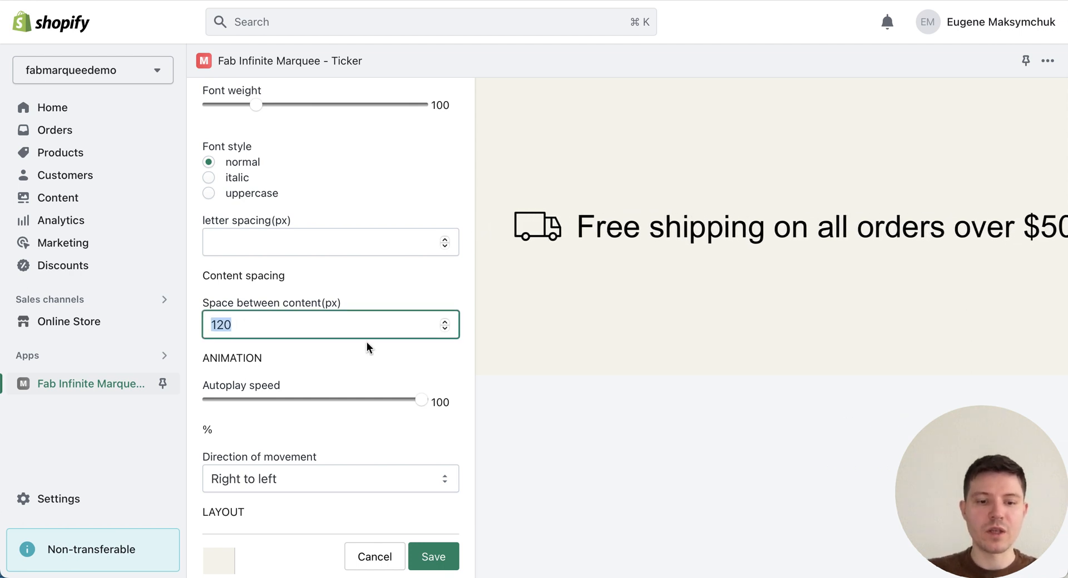
{"action": "type", "text": "300"}
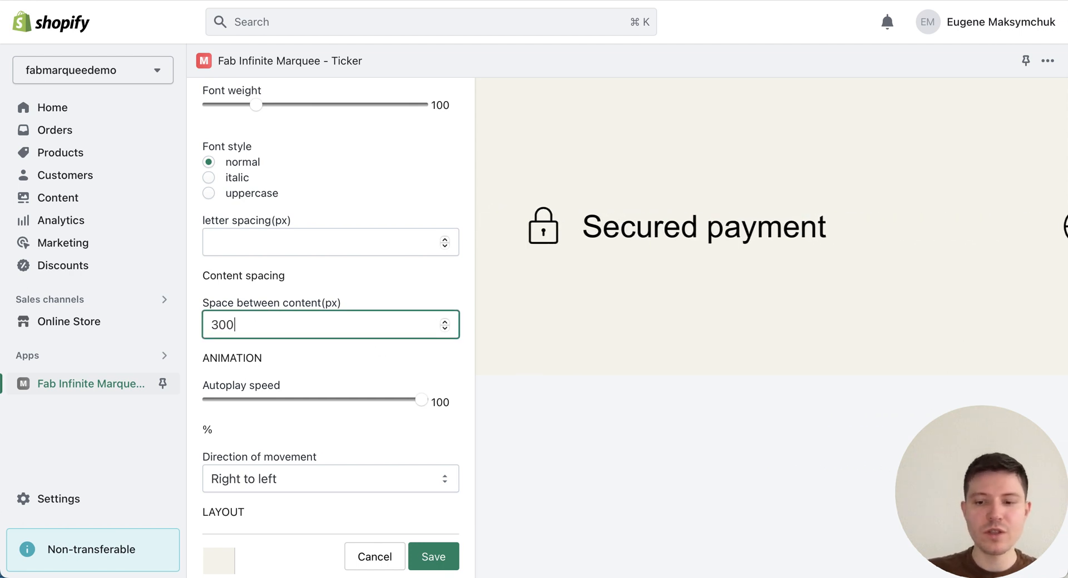
{"action": "key", "text": "BackSpace"}
{"action": "key", "text": "BackSpace"}
{"action": "key", "text": "BackSpace"}
{"action": "type", "text": "120"}
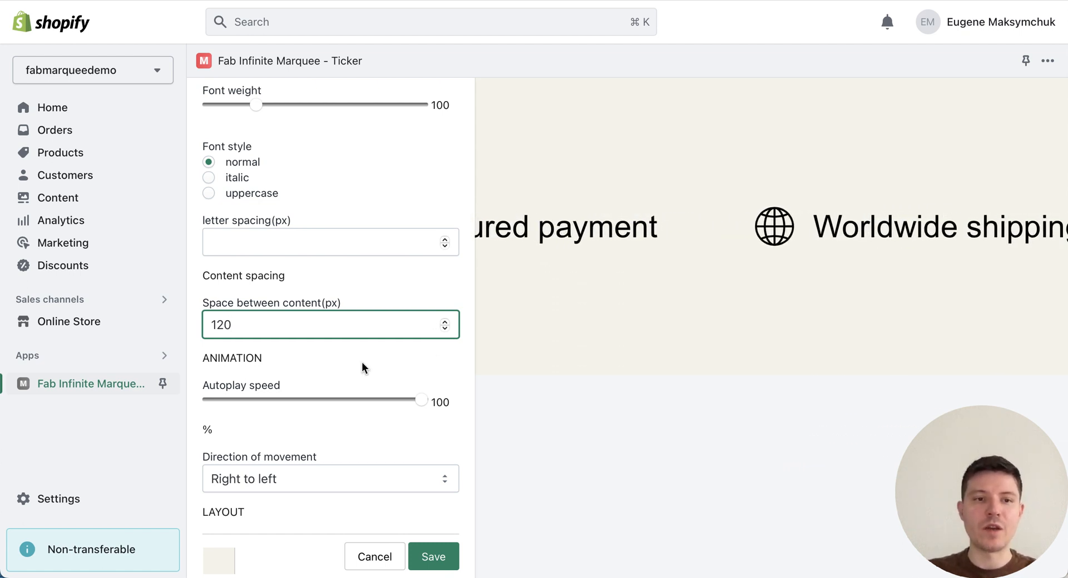
{"action": "left_click", "coordinate": [346, 363]}
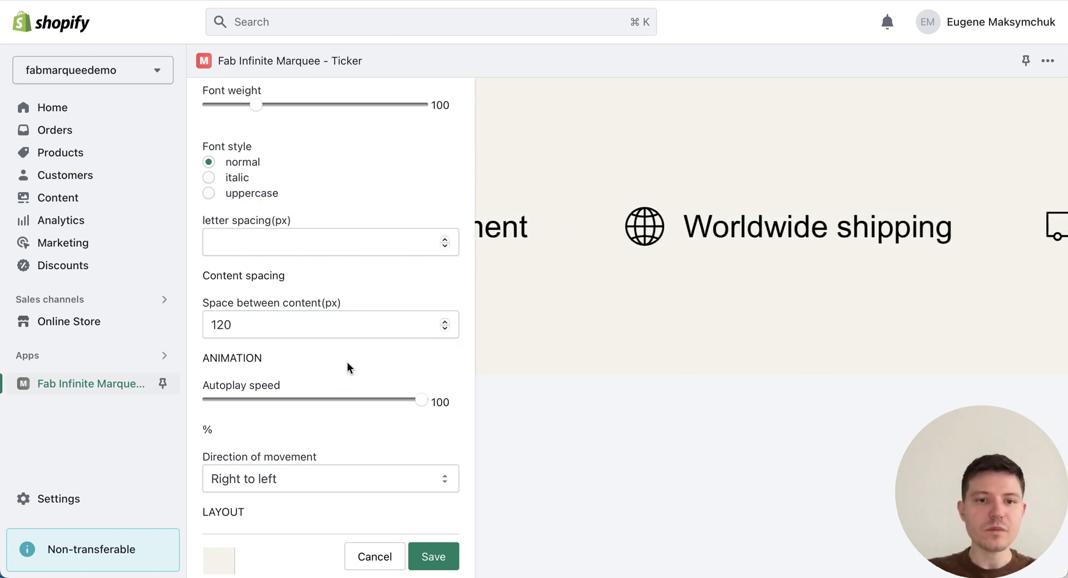
{"action": "scroll", "coordinate": [347, 361], "scroll_direction": "down", "scroll_amount": 1}
{"action": "left_click_drag", "start_coordinate": [422, 356], "coordinate": [211, 356]}
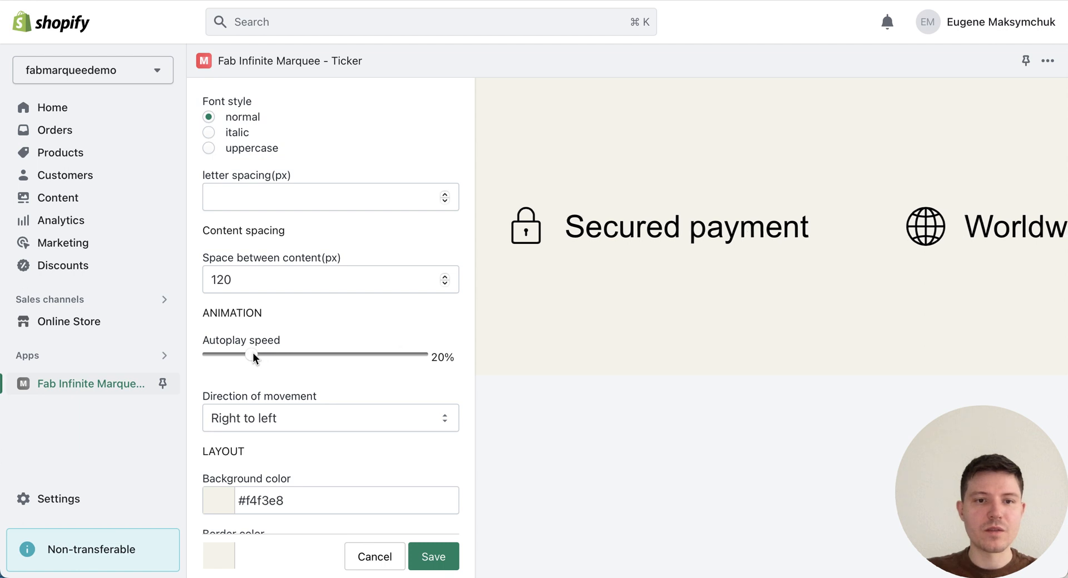
{"action": "left_click_drag", "start_coordinate": [253, 354], "coordinate": [432, 357]}
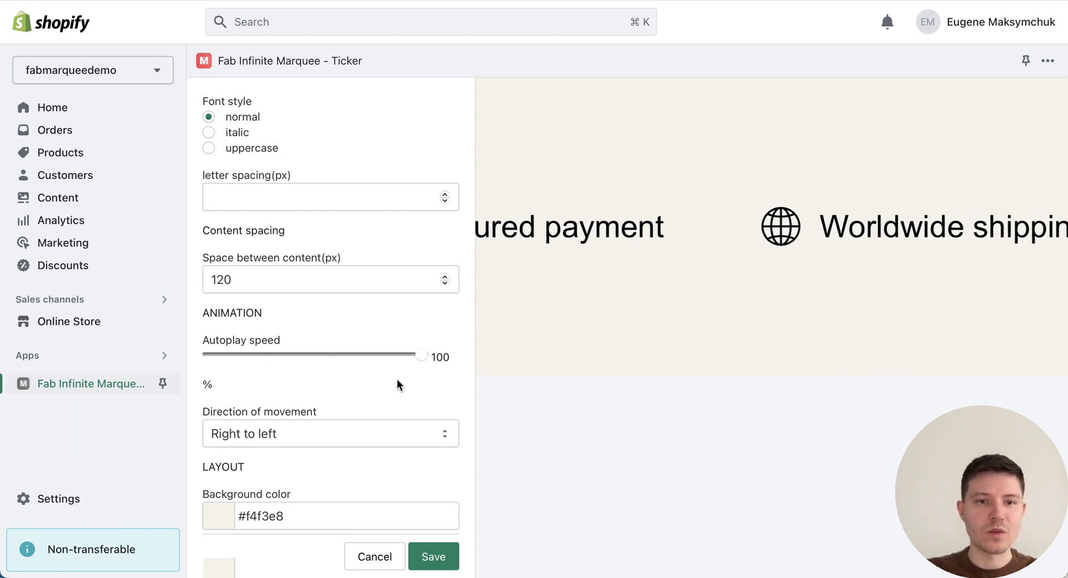
{"action": "scroll", "coordinate": [372, 374], "scroll_direction": "down", "scroll_amount": 2}
{"action": "scroll", "coordinate": [372, 375], "scroll_direction": "down", "scroll_amount": 1}
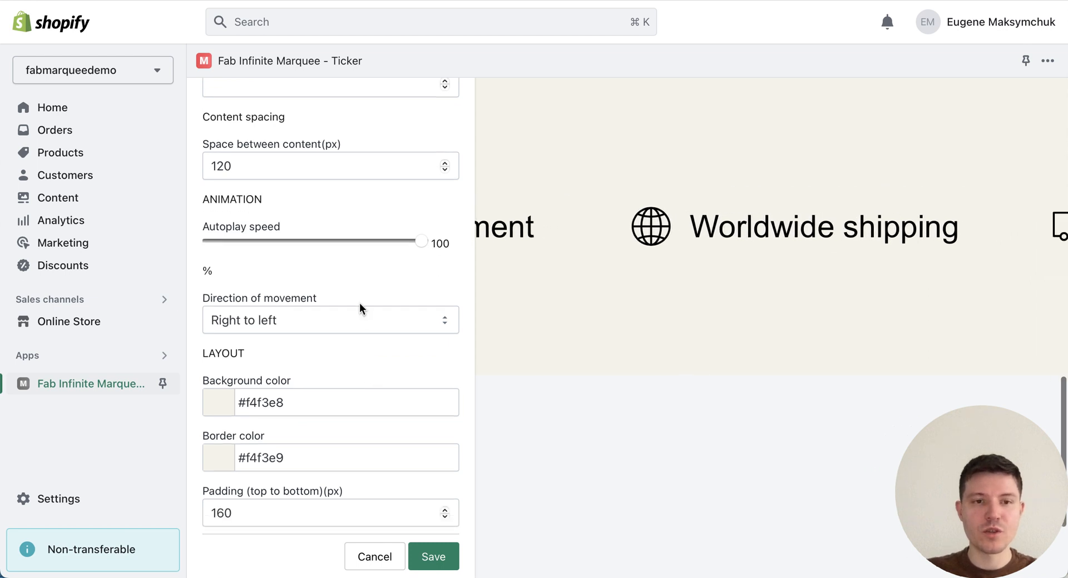
{"action": "left_click", "coordinate": [357, 319]}
{"action": "left_click", "coordinate": [344, 333]}
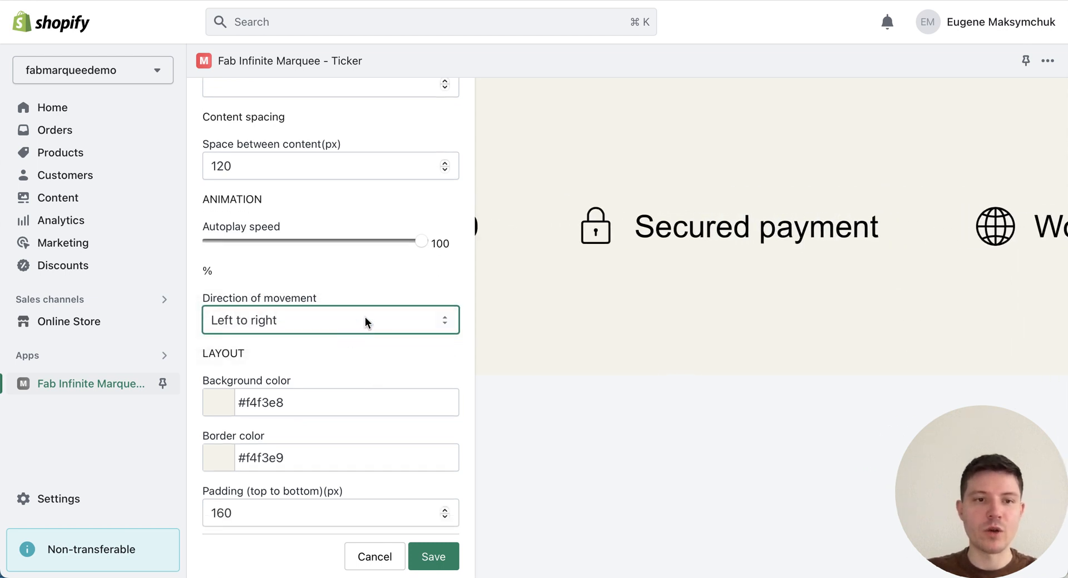
{"action": "left_click", "coordinate": [365, 319]}
{"action": "left_click", "coordinate": [358, 297]}
{"action": "scroll", "coordinate": [349, 372], "scroll_direction": "down", "scroll_amount": 1}
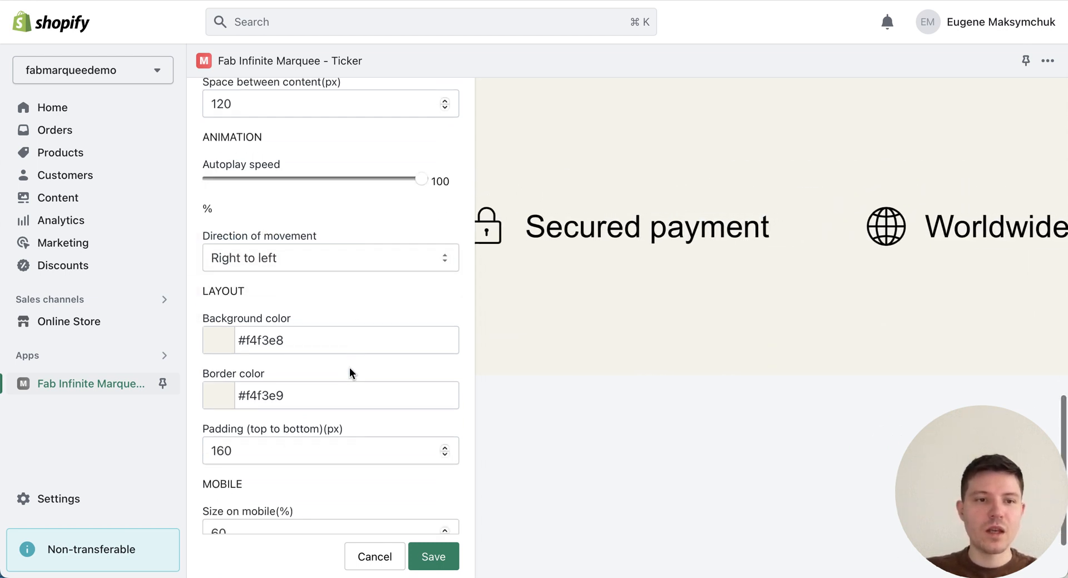
{"action": "left_click", "coordinate": [221, 346]}
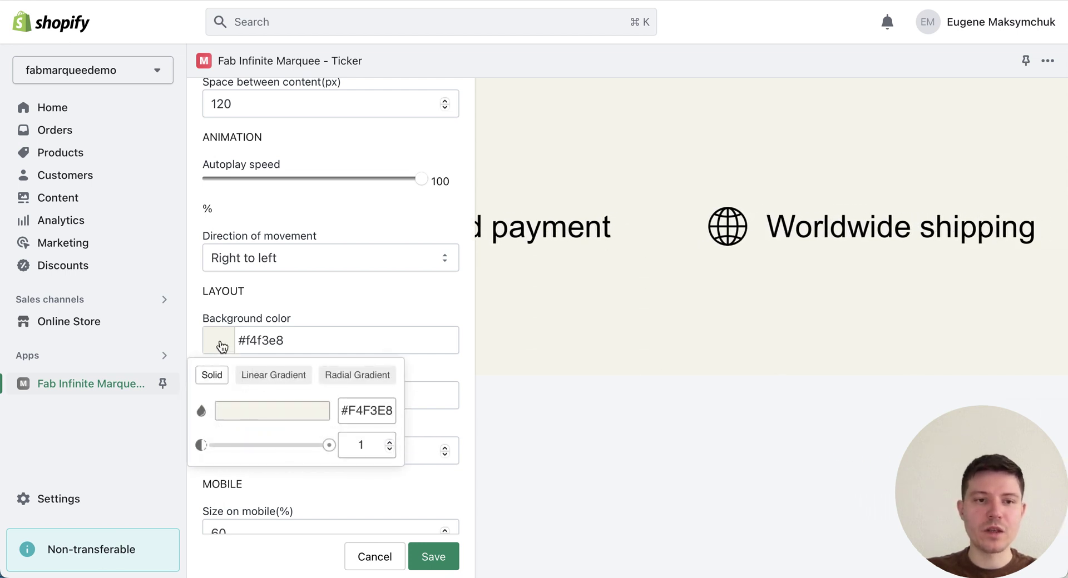
{"action": "left_click", "coordinate": [272, 376]}
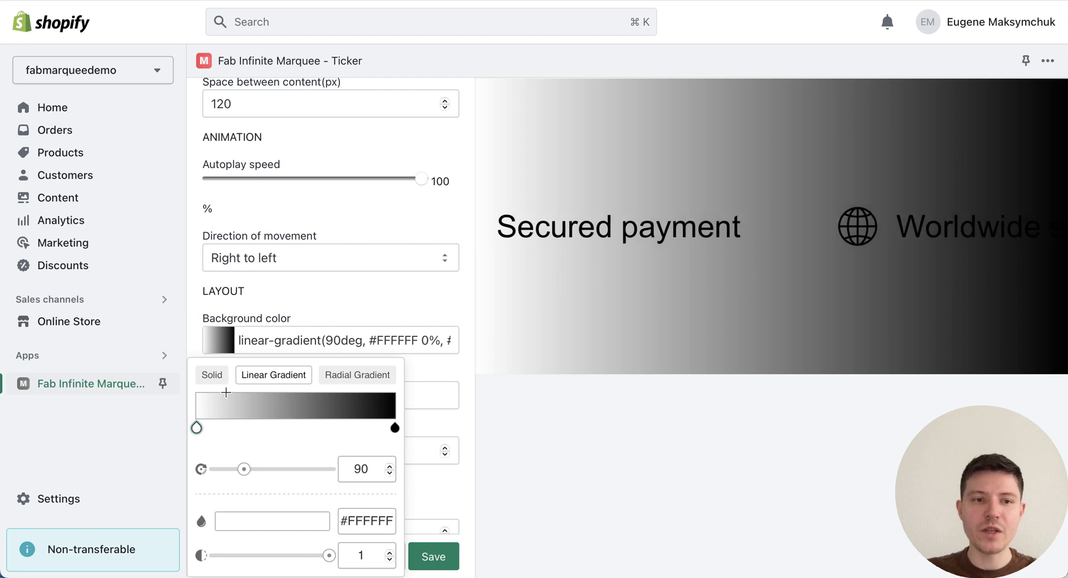
{"action": "left_click", "coordinate": [212, 375]}
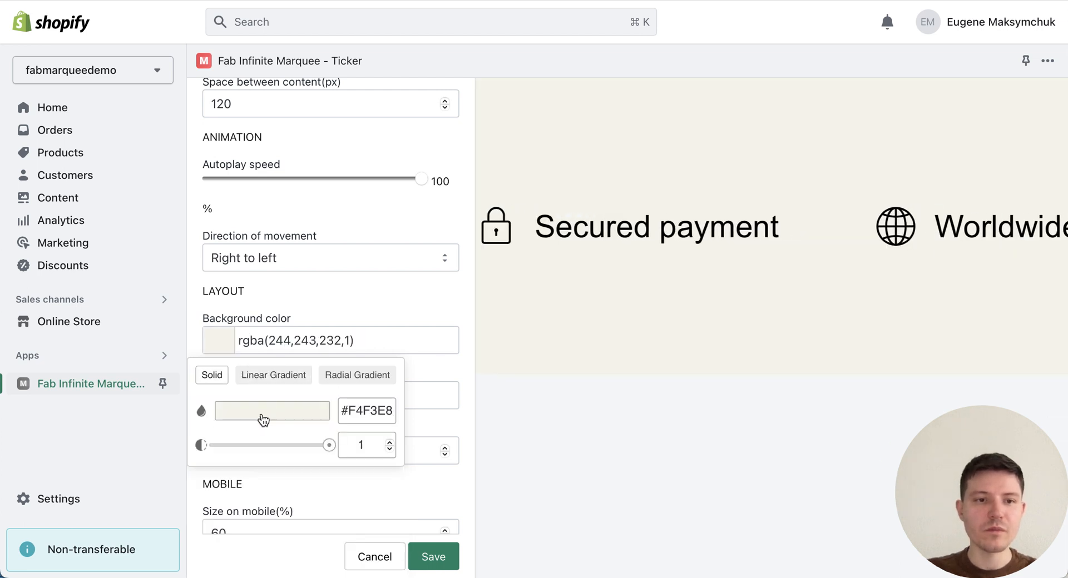
{"action": "left_click", "coordinate": [262, 413]}
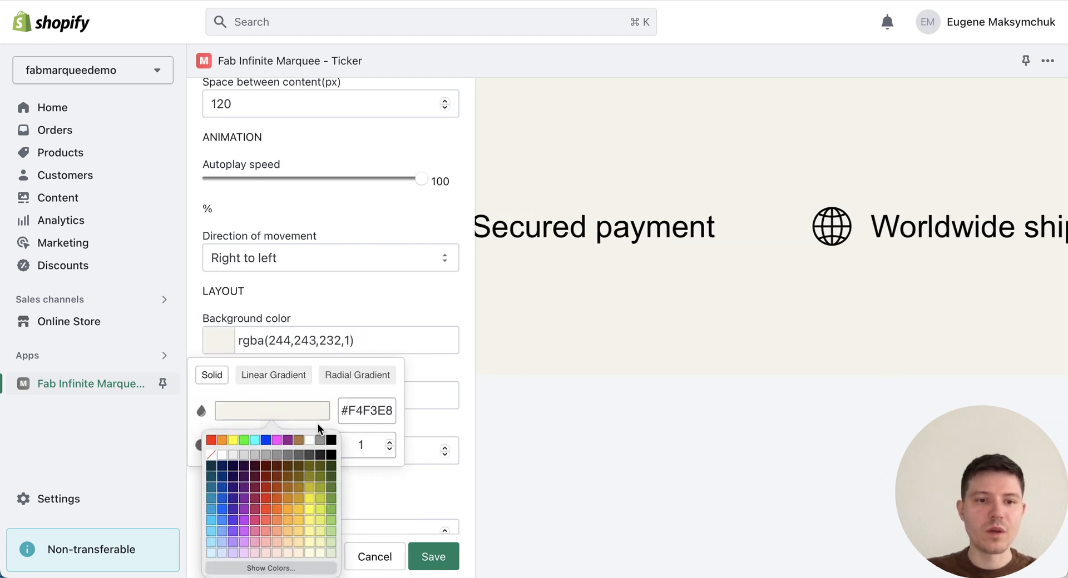
{"action": "left_click", "coordinate": [435, 309]}
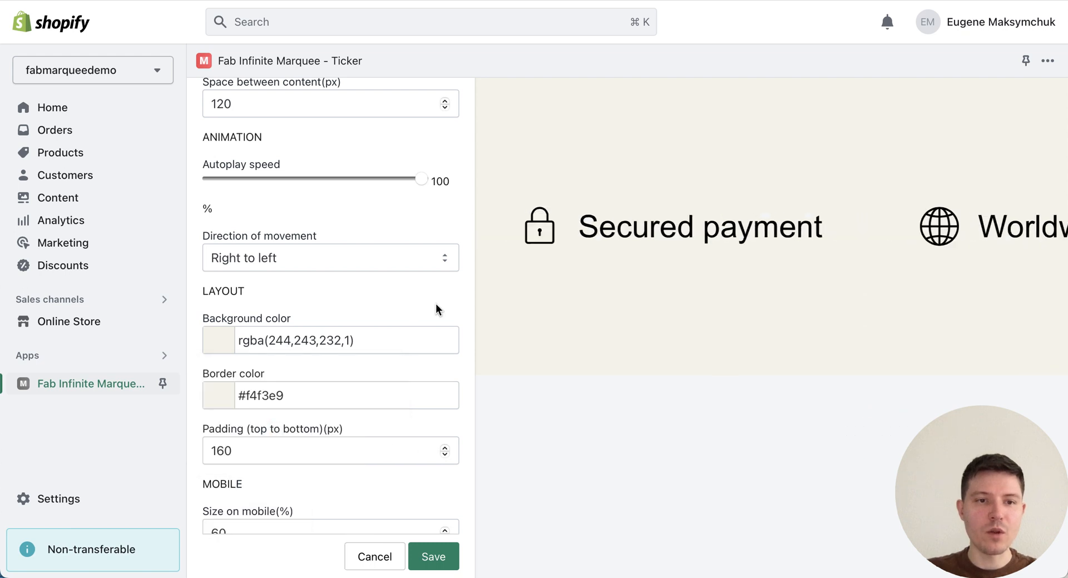
{"action": "scroll", "coordinate": [435, 306], "scroll_direction": "down", "scroll_amount": 1}
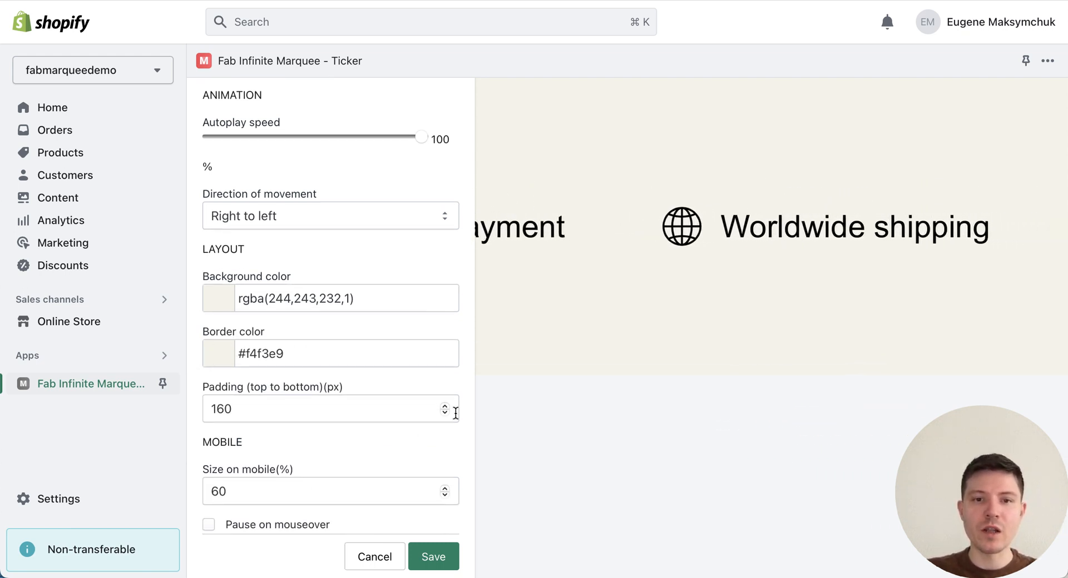
{"action": "left_click", "coordinate": [224, 358]}
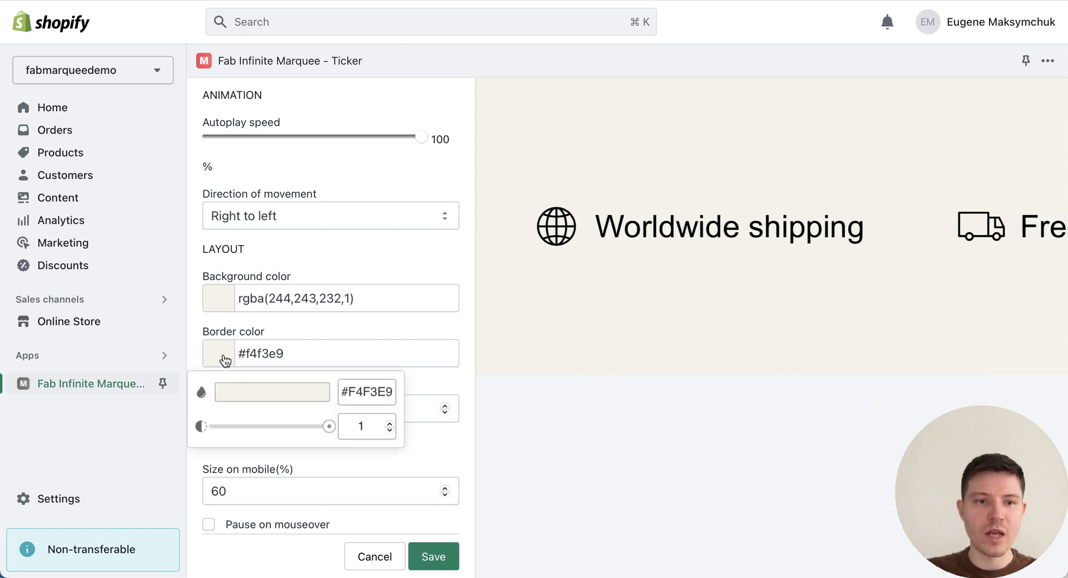
{"action": "left_click", "coordinate": [380, 335]}
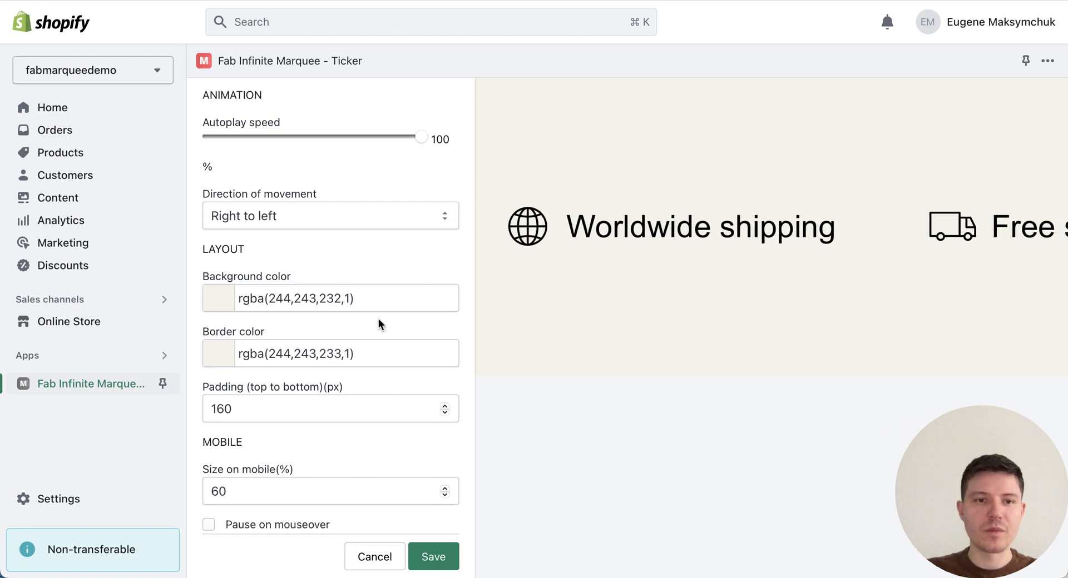
{"action": "scroll", "coordinate": [378, 328], "scroll_direction": "down", "scroll_amount": 1}
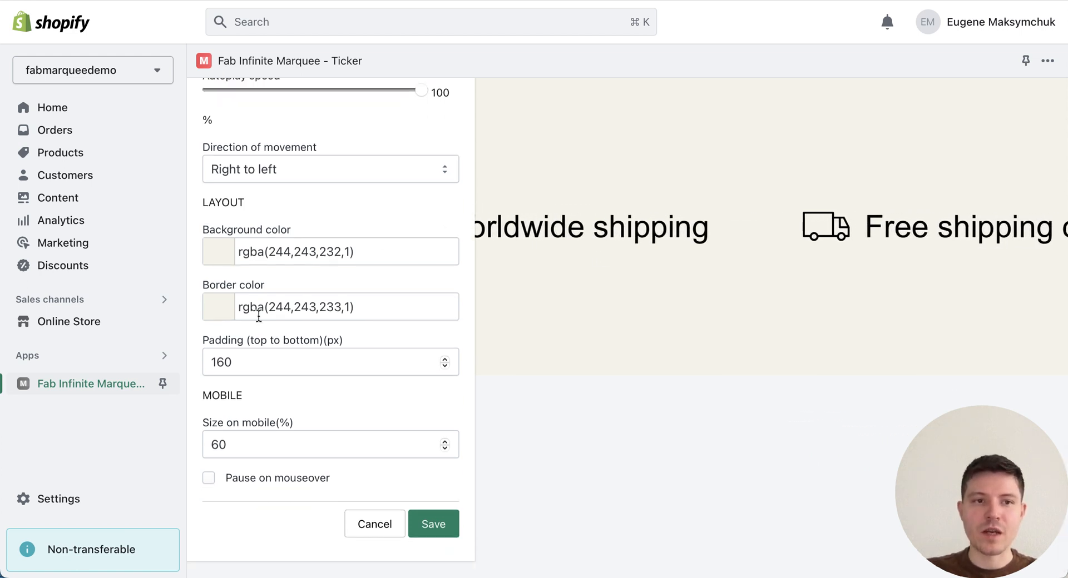
{"action": "left_click", "coordinate": [225, 314]}
{"action": "left_click_drag", "start_coordinate": [328, 381], "coordinate": [186, 386]}
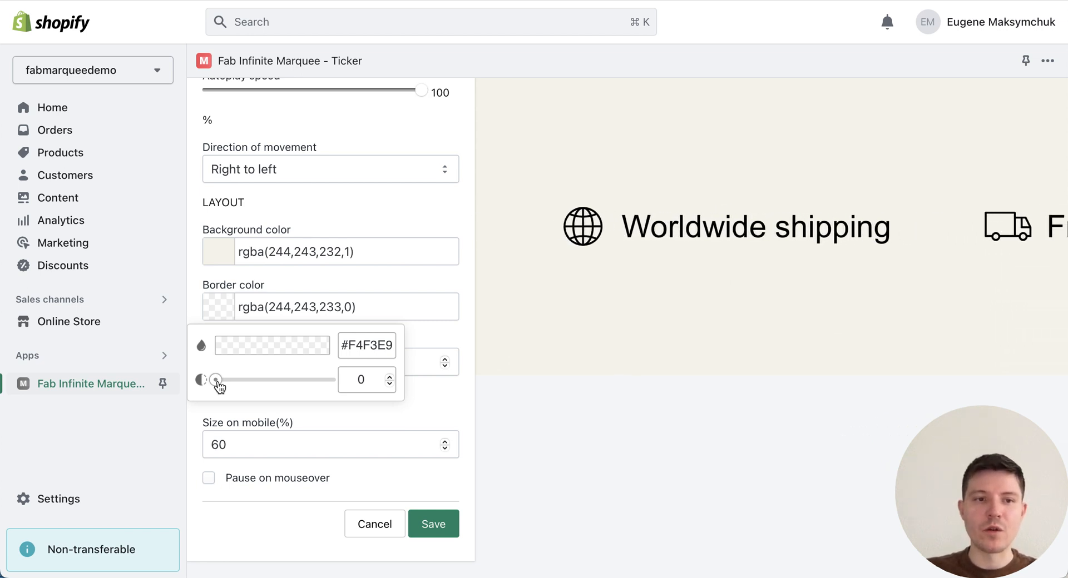
{"action": "left_click_drag", "start_coordinate": [216, 381], "coordinate": [367, 380]}
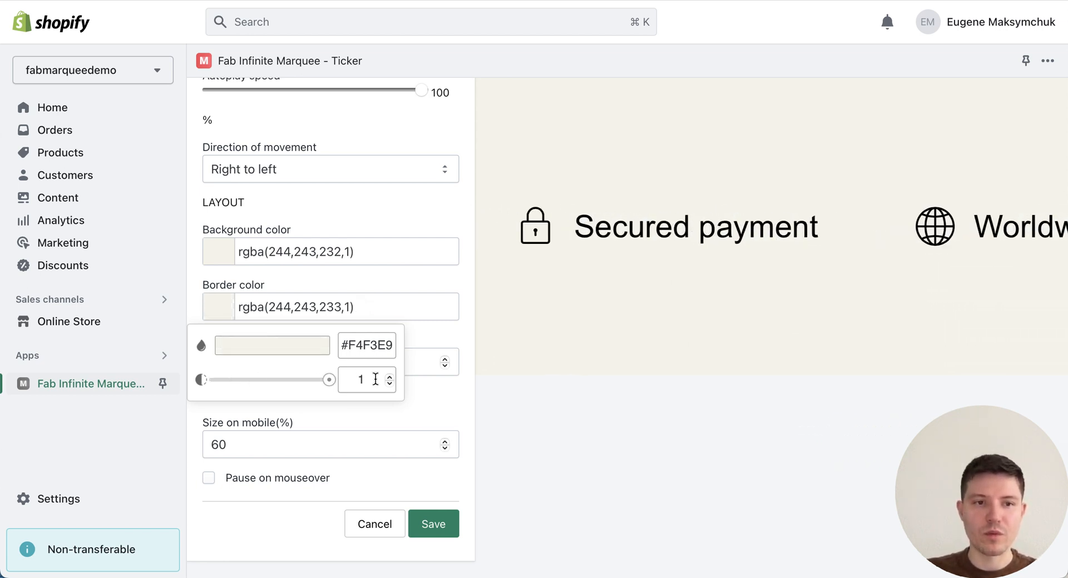
{"action": "left_click", "coordinate": [422, 286]}
{"action": "scroll", "coordinate": [283, 338], "scroll_direction": "down", "scroll_amount": 1}
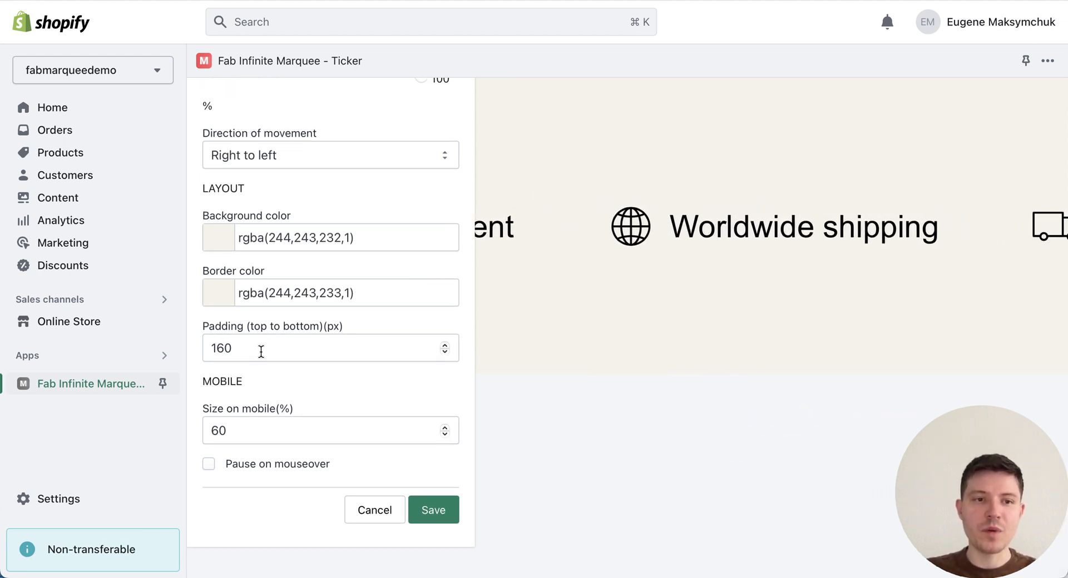
{"action": "left_click", "coordinate": [272, 347]}
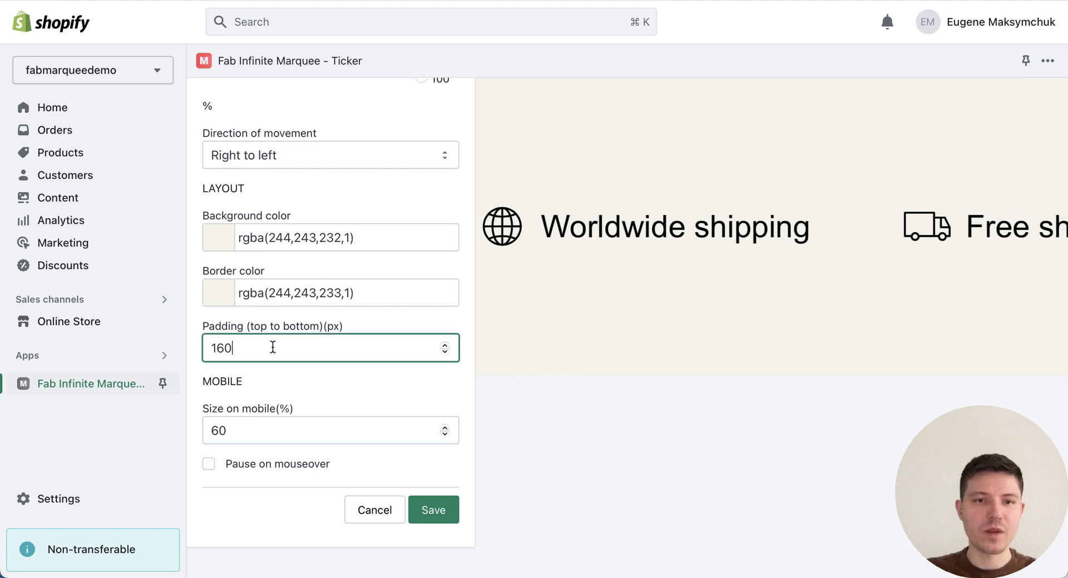
{"action": "key", "text": "BackSpace"}
{"action": "key", "text": "BackSpace"}
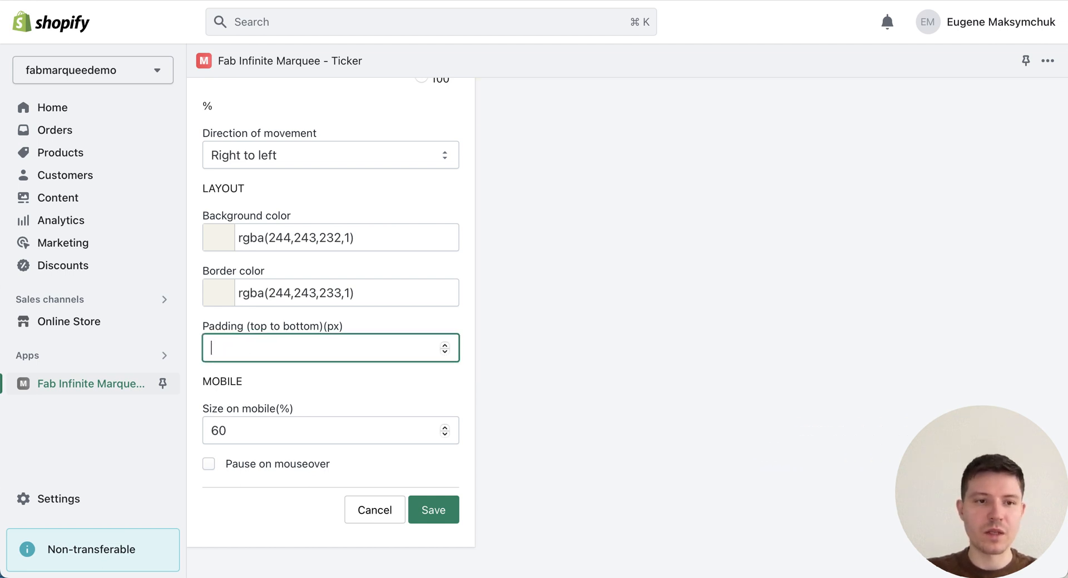
{"action": "type", "text": "100"}
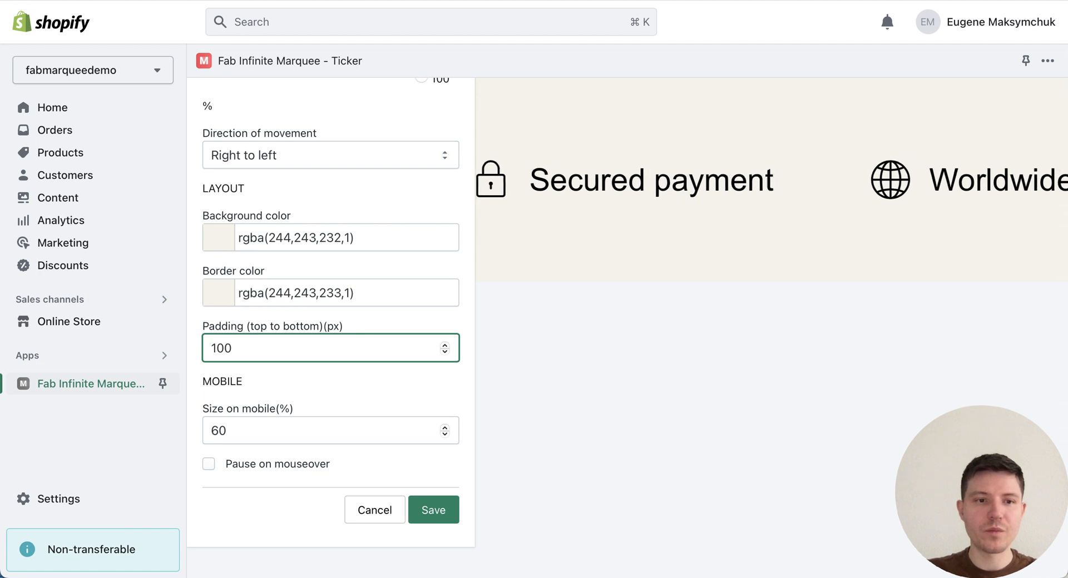
{"action": "key", "text": "BackSpace"}
{"action": "key", "text": "BackSpace"}
{"action": "key", "text": "BackSpace"}
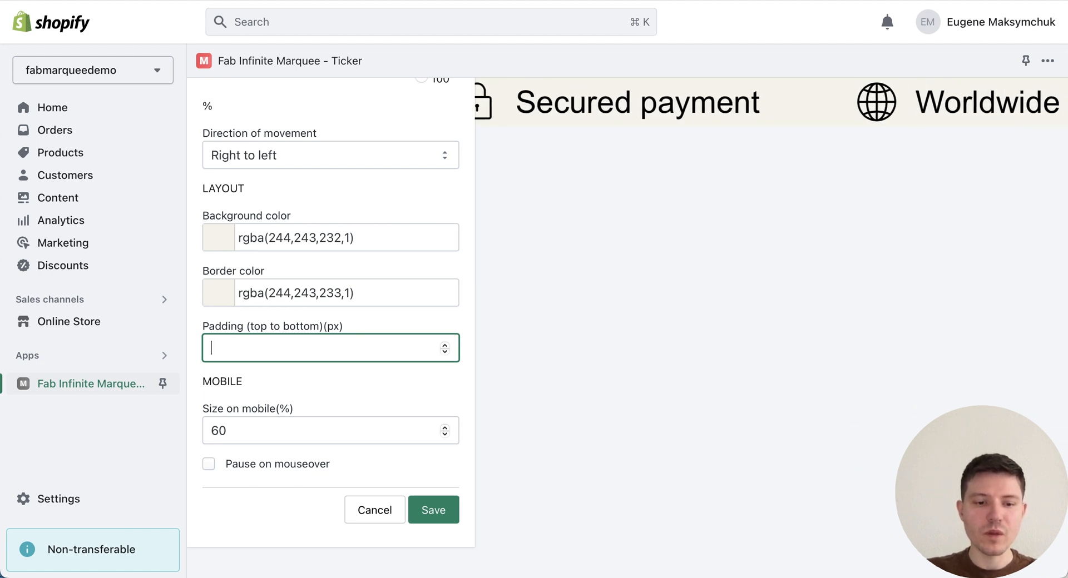
{"action": "type", "text": "160"}
{"action": "left_click", "coordinate": [436, 321]}
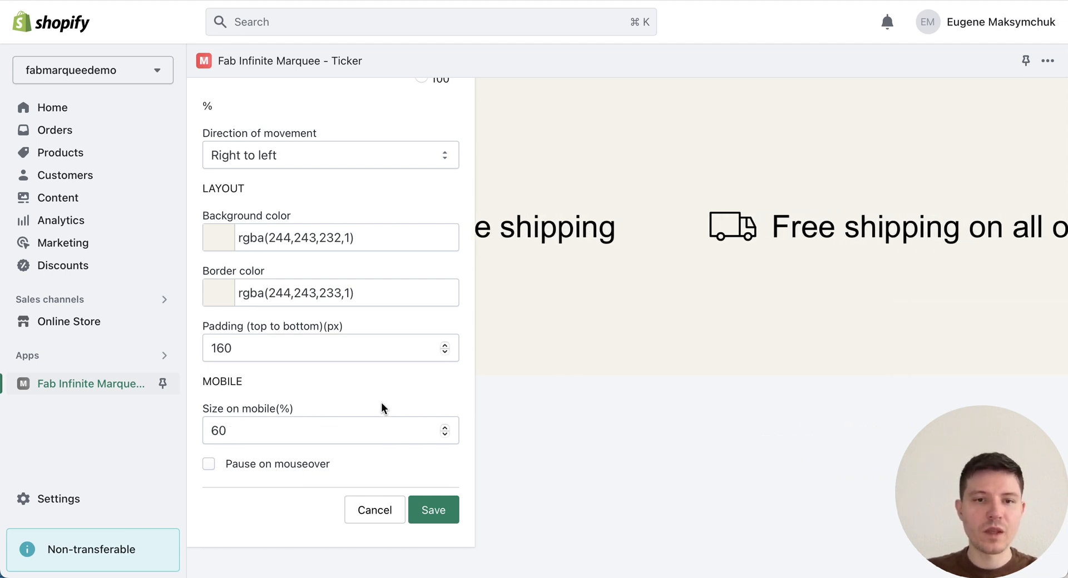
Step: Toggle Pause on mouseover on then off and save Demo 1's settings
{"action": "left_click", "coordinate": [209, 465]}
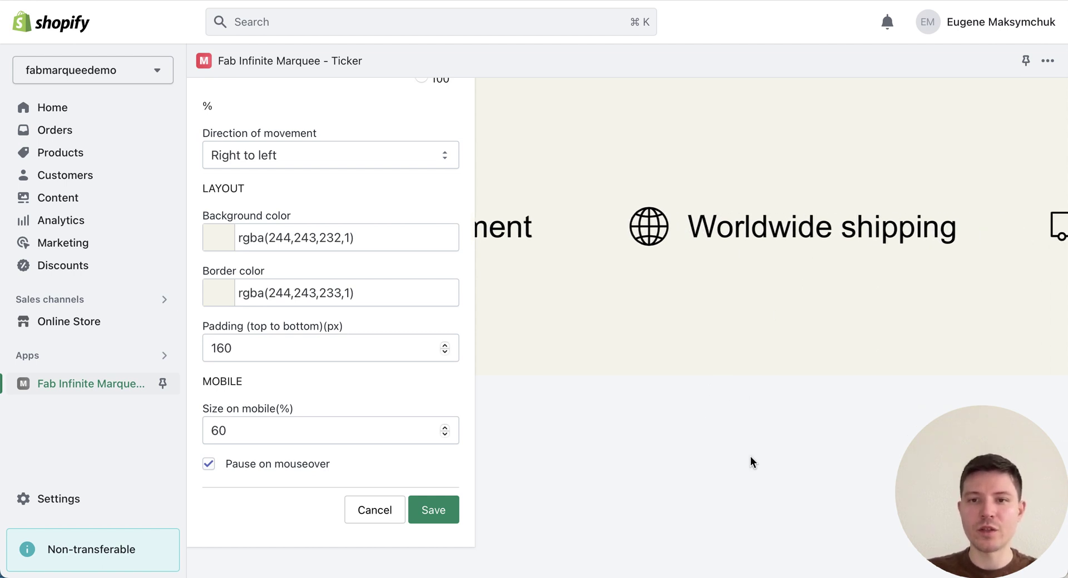
{"action": "left_click", "coordinate": [208, 464]}
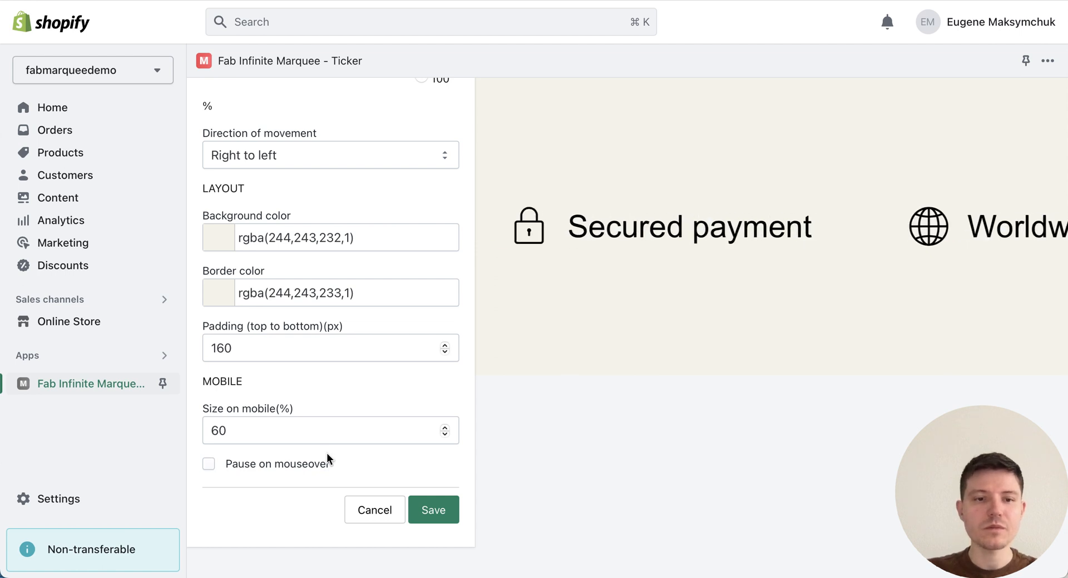
{"action": "left_click", "coordinate": [435, 511]}
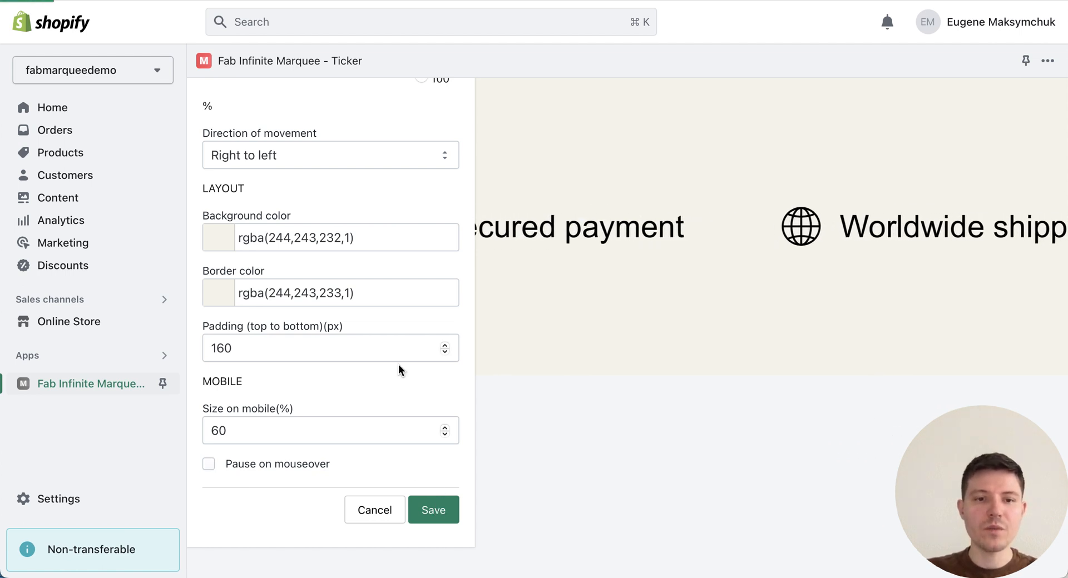
{"action": "scroll", "coordinate": [398, 364], "scroll_direction": "up", "scroll_amount": 5}
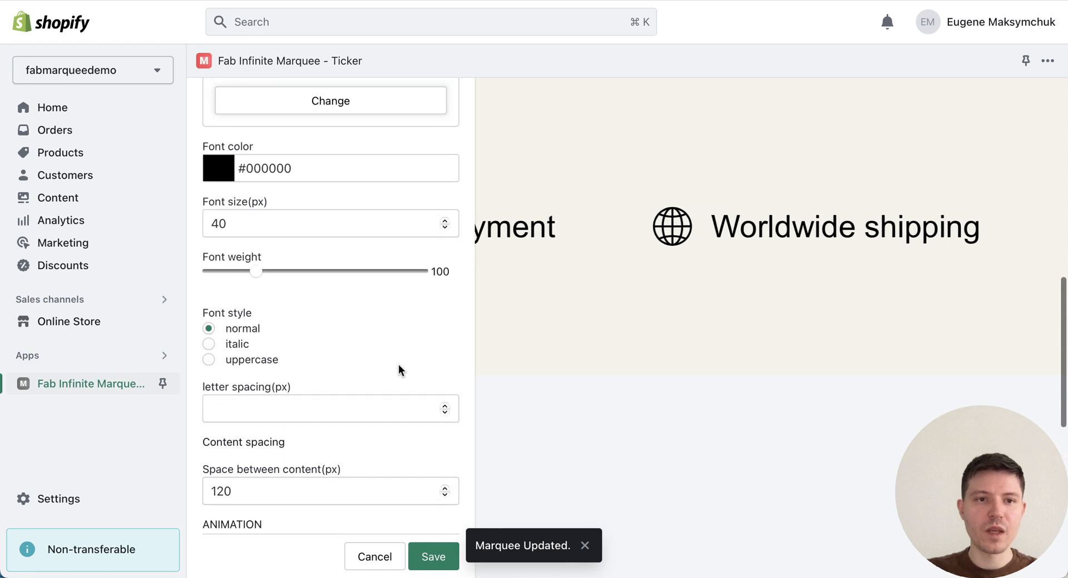
{"action": "scroll", "coordinate": [398, 364], "scroll_direction": "up", "scroll_amount": 5}
{"action": "scroll", "coordinate": [398, 364], "scroll_direction": "up", "scroll_amount": 5}
{"action": "scroll", "coordinate": [399, 364], "scroll_direction": "up", "scroll_amount": 3}
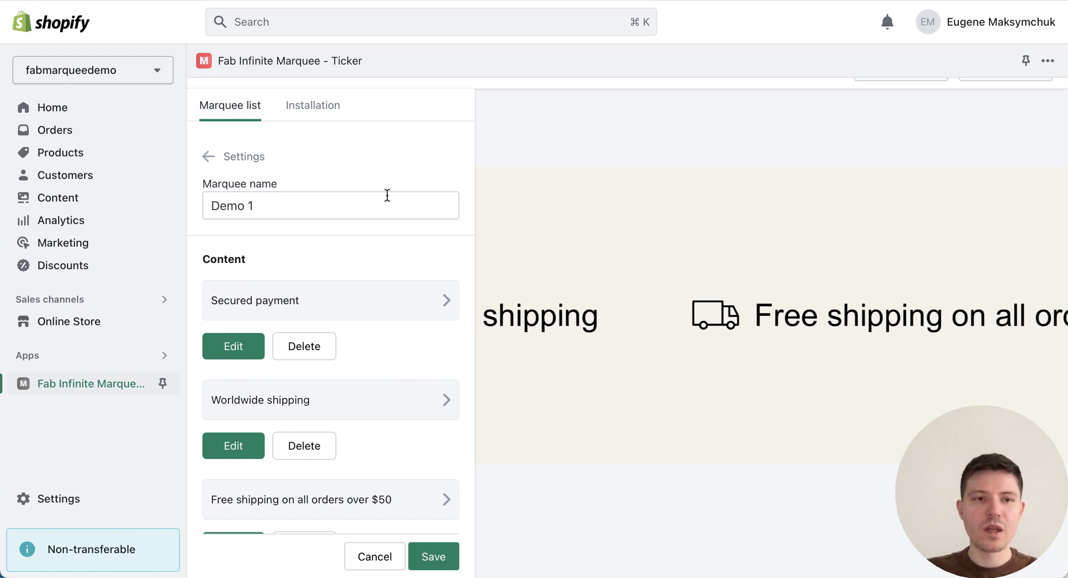
{"action": "left_click", "coordinate": [316, 107]}
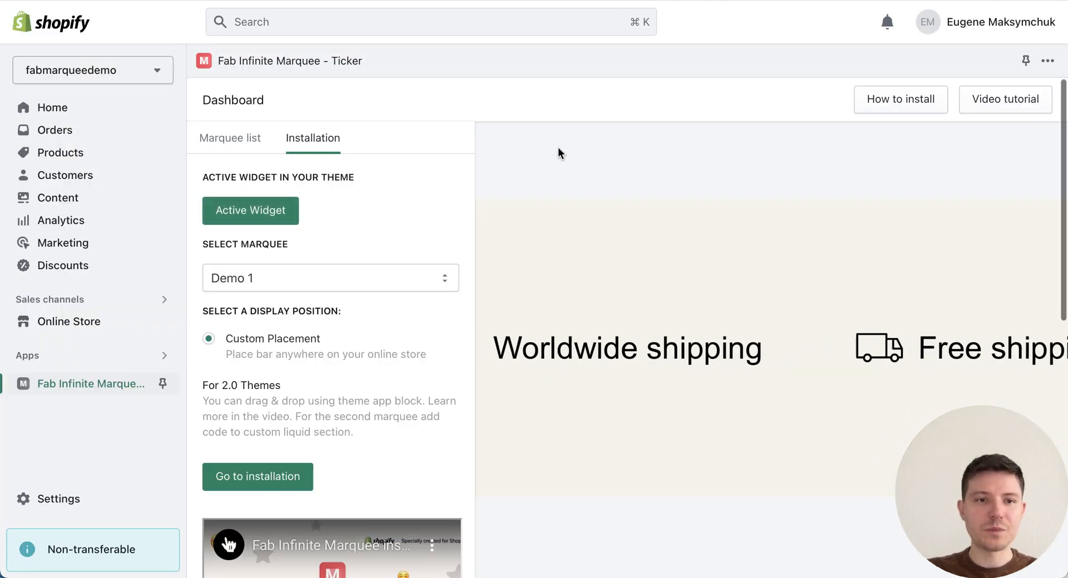
{"action": "left_click", "coordinate": [332, 277]}
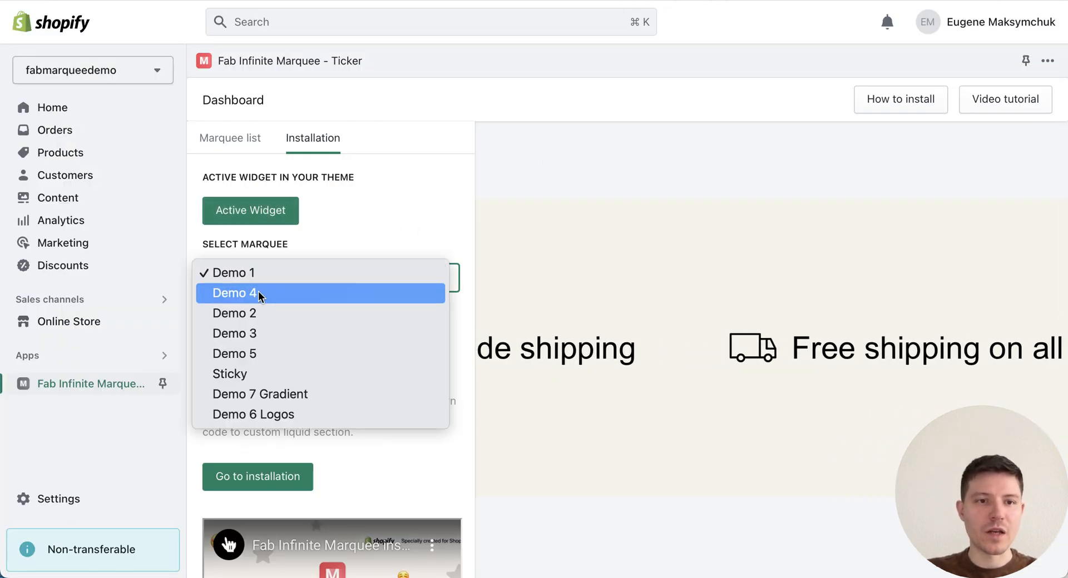
{"action": "left_click", "coordinate": [292, 315]}
{"action": "left_click", "coordinate": [333, 278]}
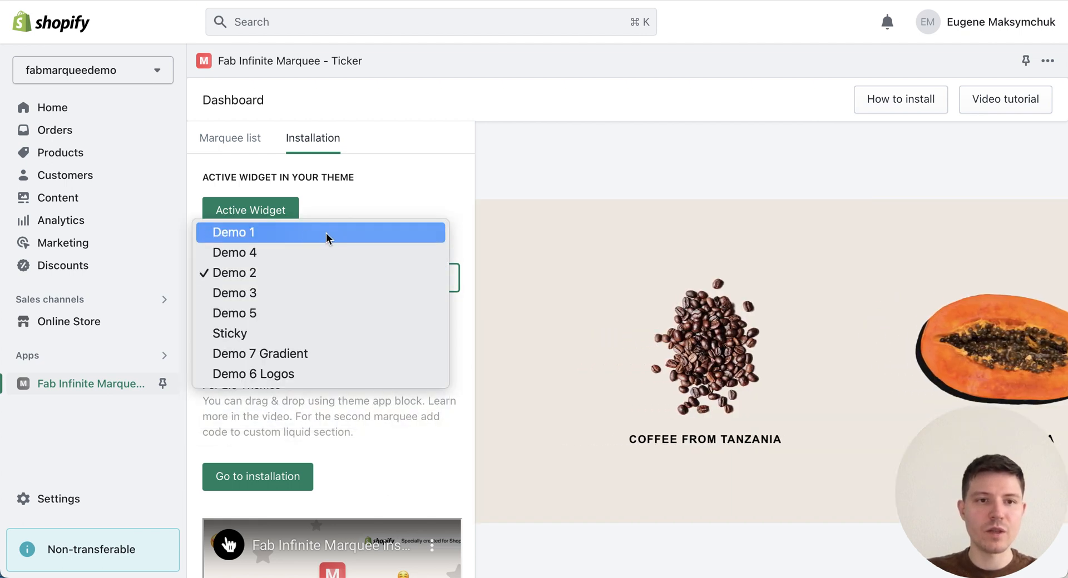
{"action": "left_click", "coordinate": [295, 232]}
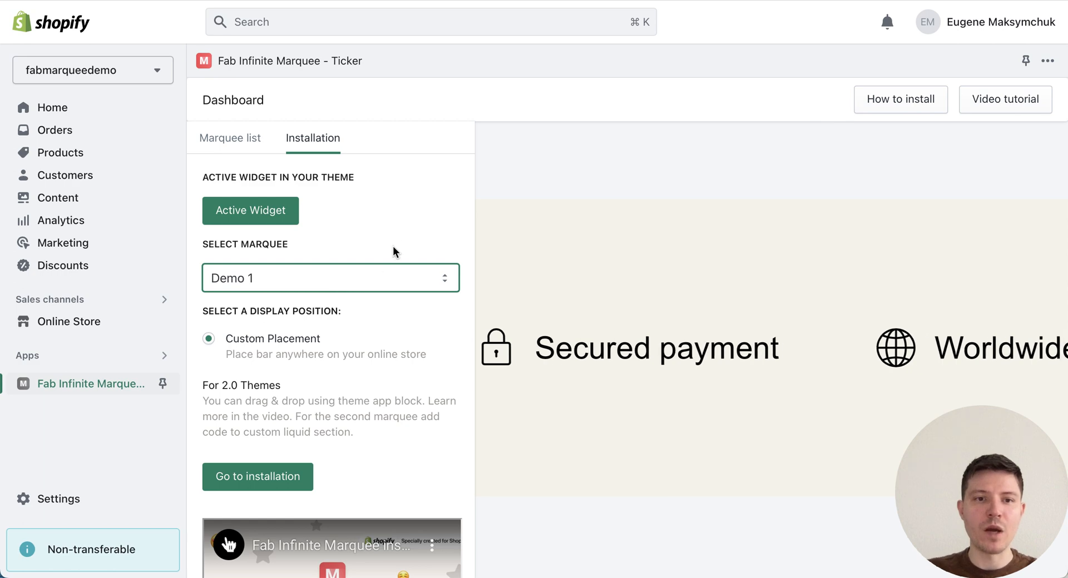
{"action": "scroll", "coordinate": [403, 328], "scroll_direction": "down", "scroll_amount": 2}
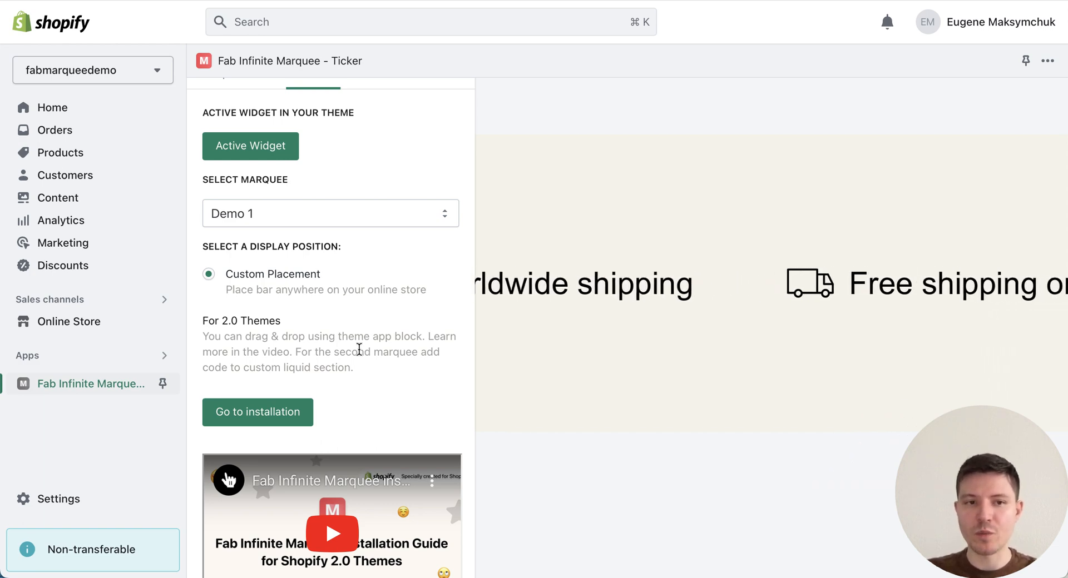
{"action": "scroll", "coordinate": [362, 382], "scroll_direction": "down", "scroll_amount": 5}
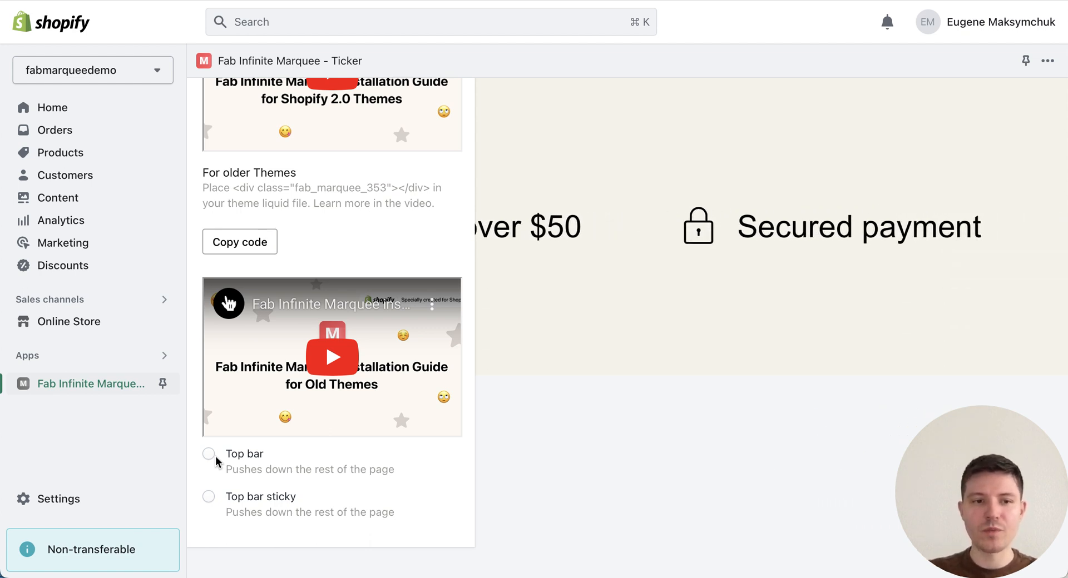
Step: Set Demo 1's display position to Top bar
{"action": "left_click", "coordinate": [209, 454]}
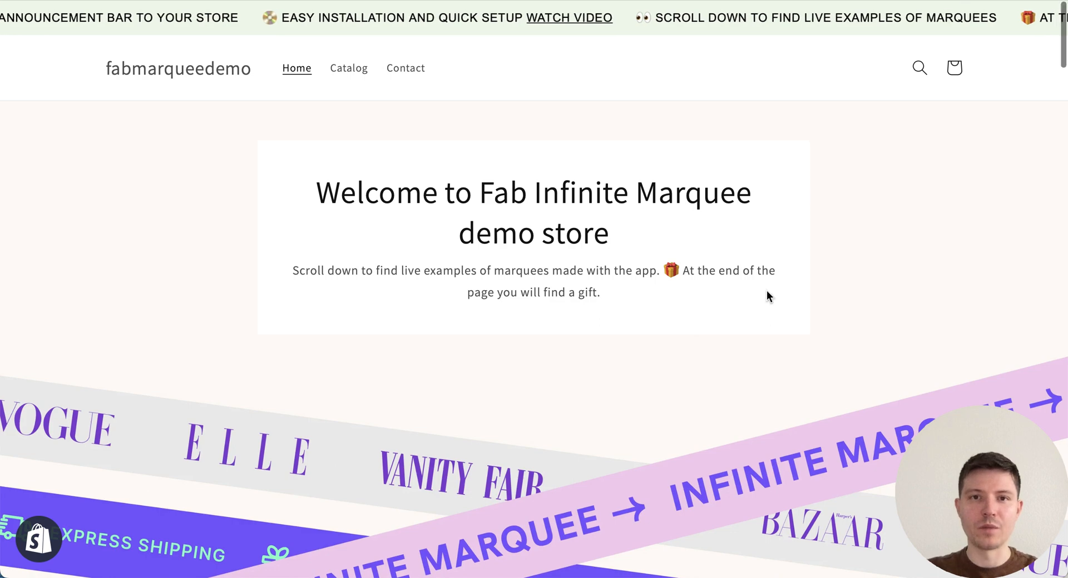
{"action": "scroll", "coordinate": [778, 207], "scroll_direction": "down", "scroll_amount": 2}
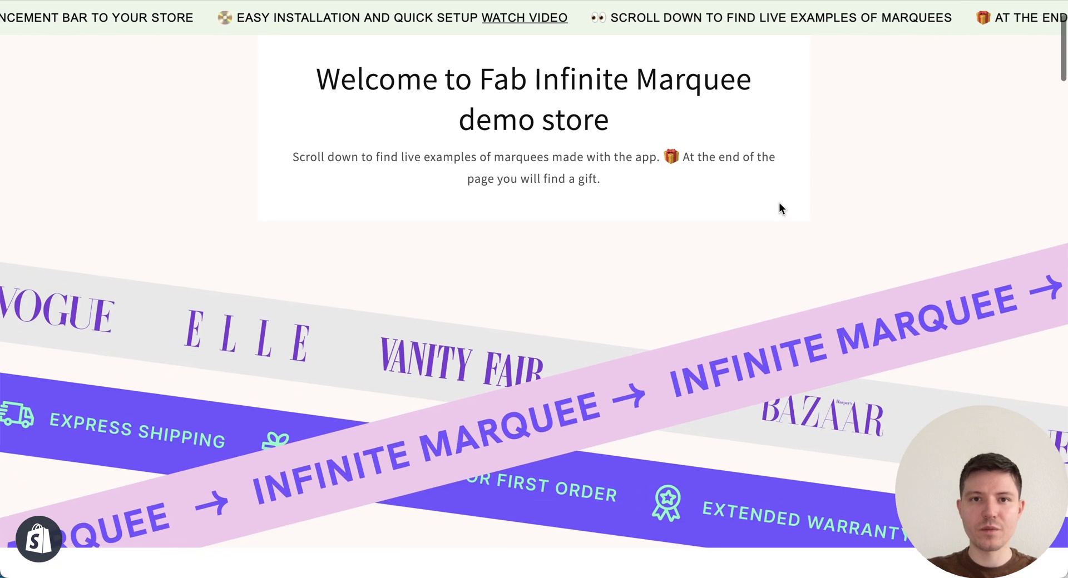
{"action": "scroll", "coordinate": [778, 207], "scroll_direction": "down", "scroll_amount": 3}
{"action": "scroll", "coordinate": [778, 208], "scroll_direction": "down", "scroll_amount": 3}
{"action": "scroll", "coordinate": [778, 207], "scroll_direction": "down", "scroll_amount": 3}
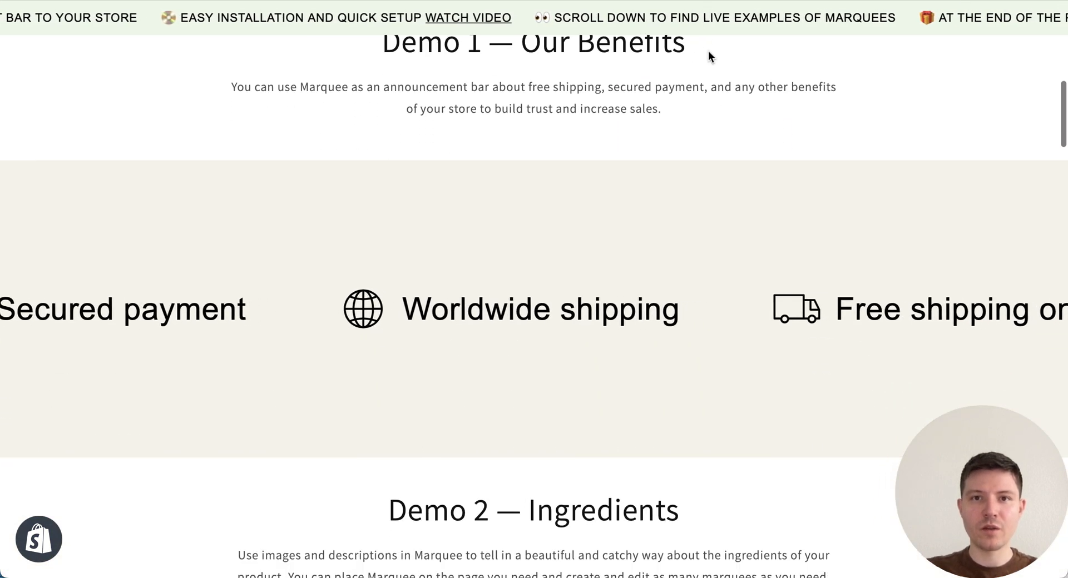
{"action": "scroll", "coordinate": [723, 100], "scroll_direction": "down", "scroll_amount": 1}
{"action": "scroll", "coordinate": [795, 225], "scroll_direction": "down", "scroll_amount": 4}
{"action": "scroll", "coordinate": [795, 225], "scroll_direction": "down", "scroll_amount": 3}
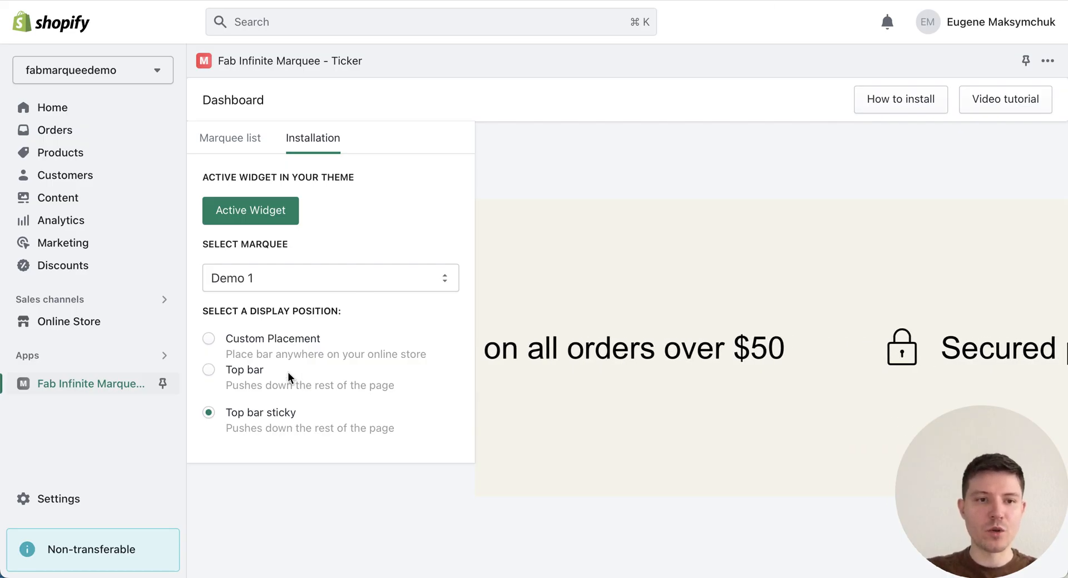
Step: Choose Custom Placement for Demo 1 and copy its embed code for older themes
{"action": "left_click", "coordinate": [208, 338]}
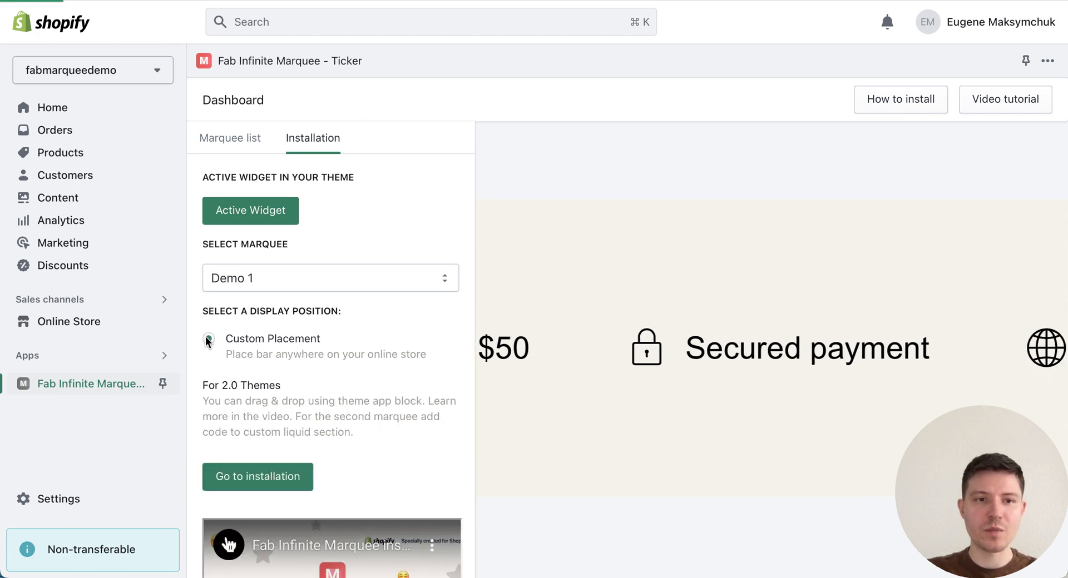
{"action": "scroll", "coordinate": [365, 353], "scroll_direction": "down", "scroll_amount": 1}
{"action": "scroll", "coordinate": [366, 353], "scroll_direction": "down", "scroll_amount": 2}
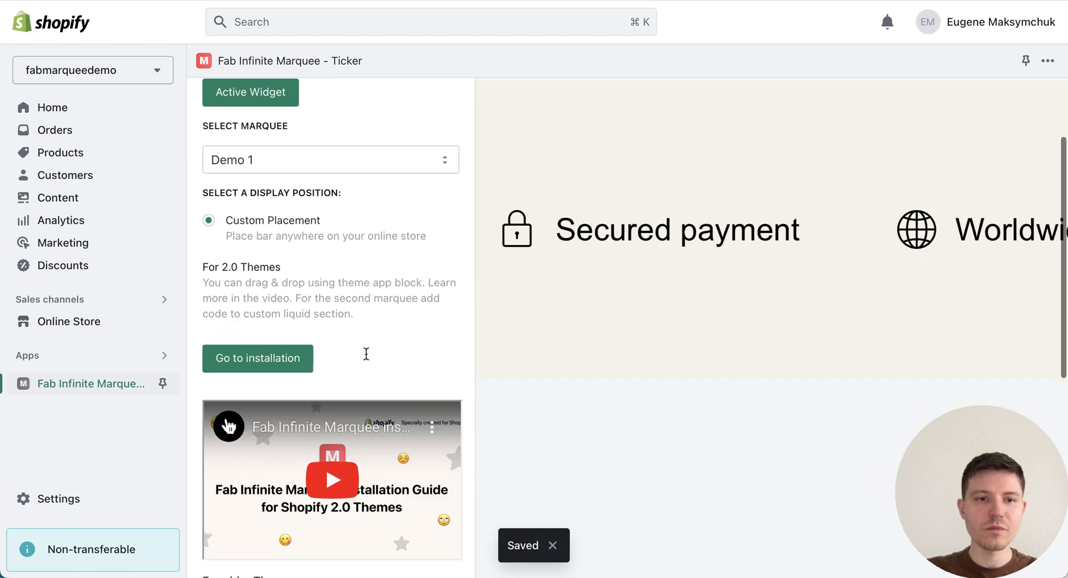
{"action": "scroll", "coordinate": [365, 353], "scroll_direction": "down", "scroll_amount": 2}
{"action": "scroll", "coordinate": [365, 353], "scroll_direction": "down", "scroll_amount": 3}
{"action": "scroll", "coordinate": [365, 358], "scroll_direction": "down", "scroll_amount": 1}
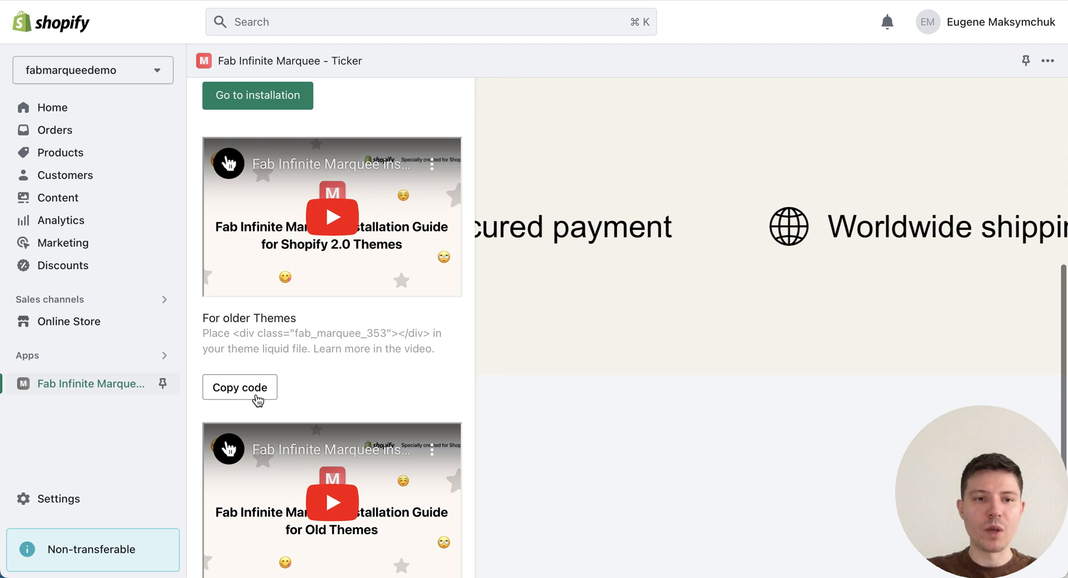
{"action": "left_click", "coordinate": [252, 392]}
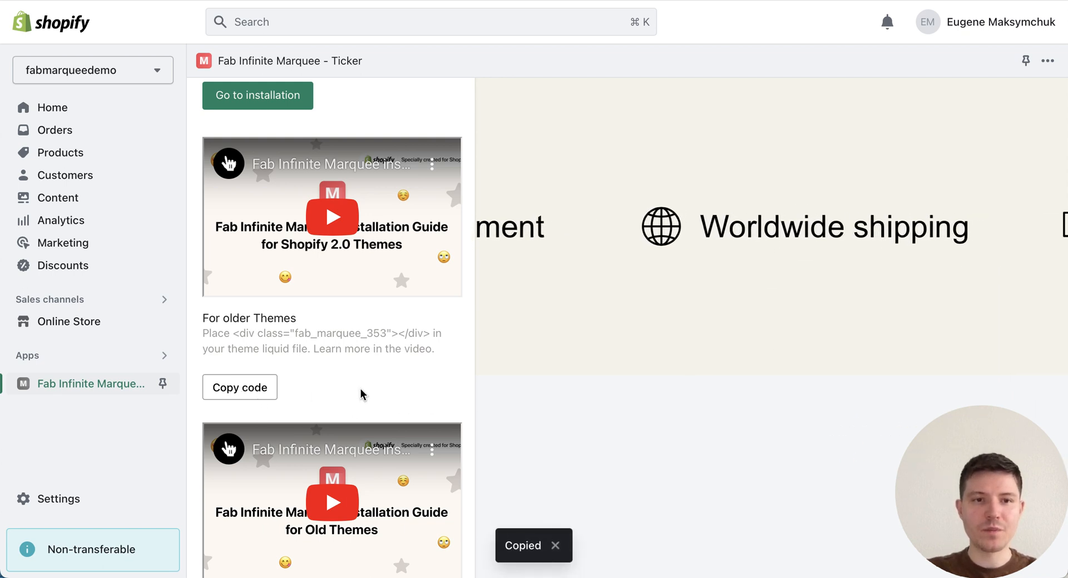
{"action": "scroll", "coordinate": [375, 405], "scroll_direction": "up", "scroll_amount": 1}
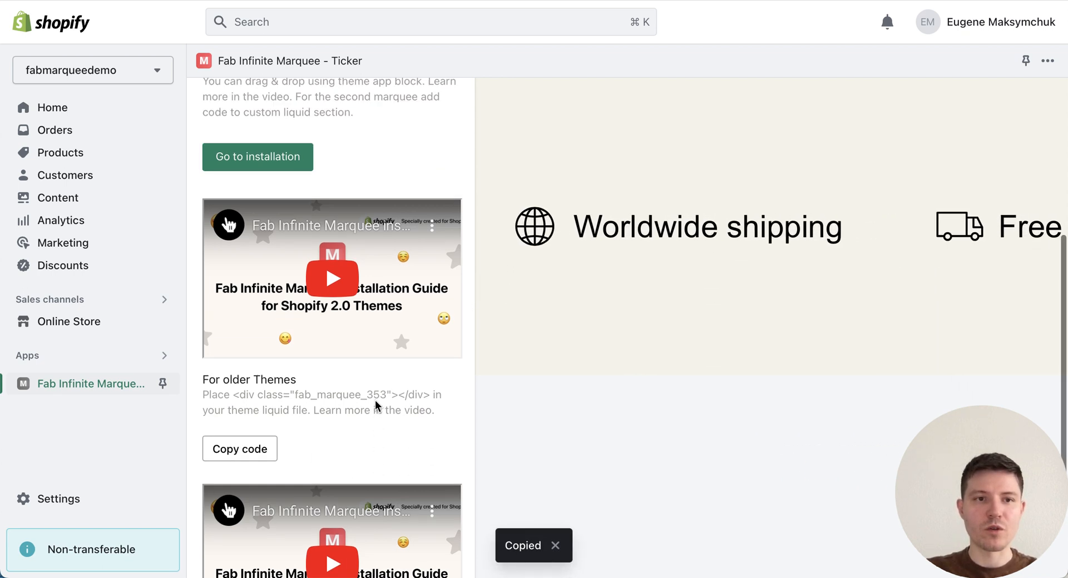
{"action": "scroll", "coordinate": [375, 404], "scroll_direction": "up", "scroll_amount": 4}
{"action": "scroll", "coordinate": [375, 406], "scroll_direction": "up", "scroll_amount": 1}
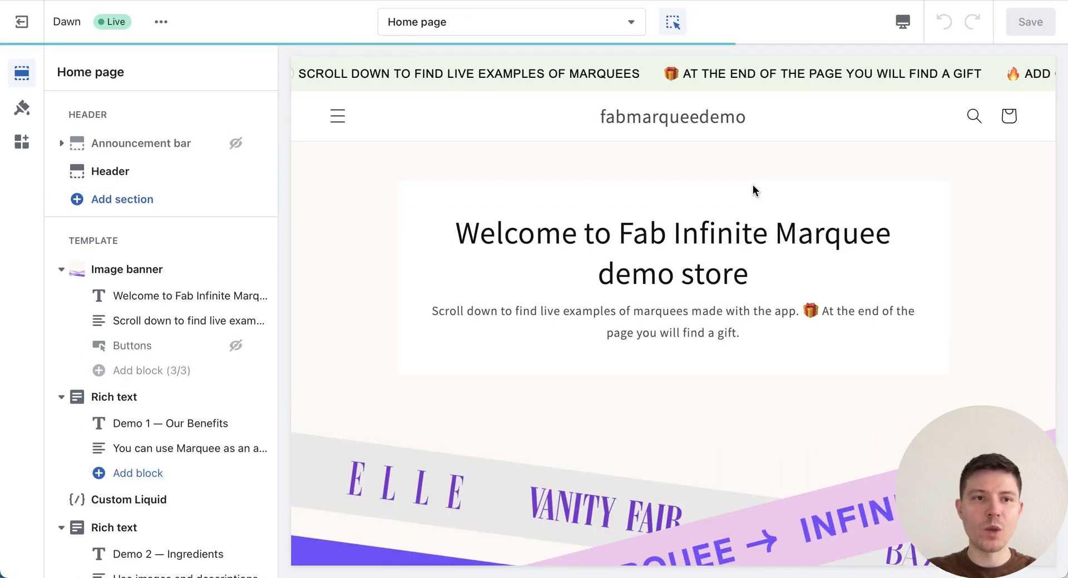
{"action": "scroll", "coordinate": [144, 409], "scroll_direction": "down", "scroll_amount": 3}
{"action": "scroll", "coordinate": [145, 410], "scroll_direction": "down", "scroll_amount": 3}
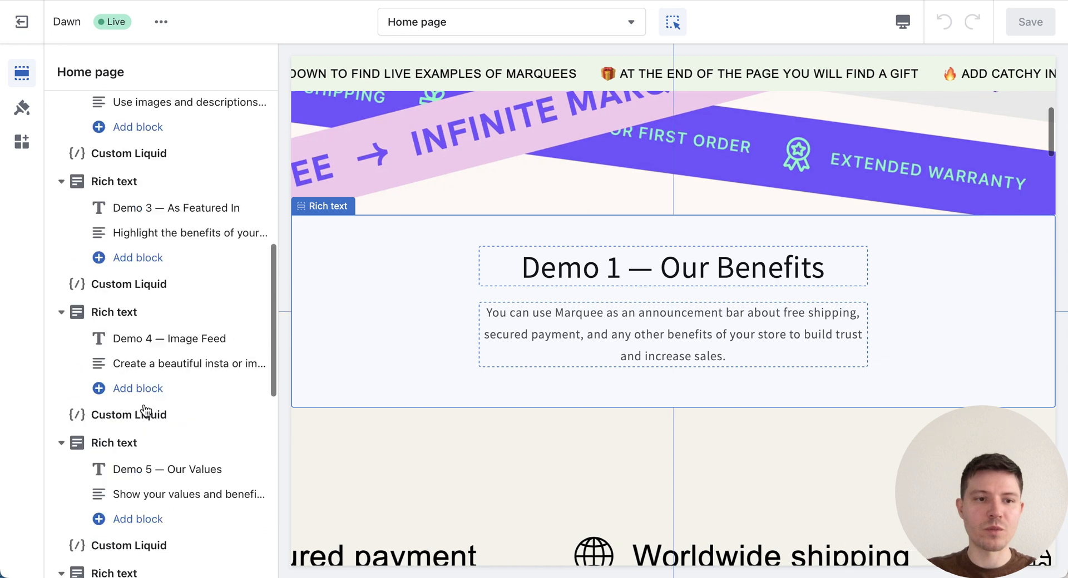
{"action": "scroll", "coordinate": [144, 410], "scroll_direction": "down", "scroll_amount": 3}
{"action": "scroll", "coordinate": [145, 410], "scroll_direction": "down", "scroll_amount": 2}
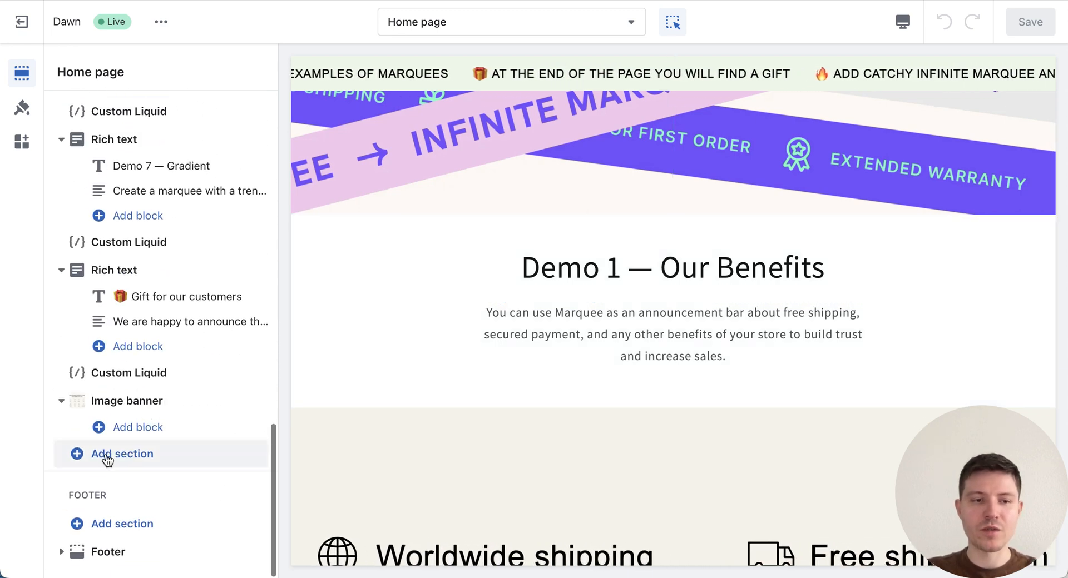
Step: Add a Custom Liquid section at the end of the home page template
{"action": "left_click", "coordinate": [122, 458]}
{"action": "scroll", "coordinate": [369, 492], "scroll_direction": "down", "scroll_amount": 3}
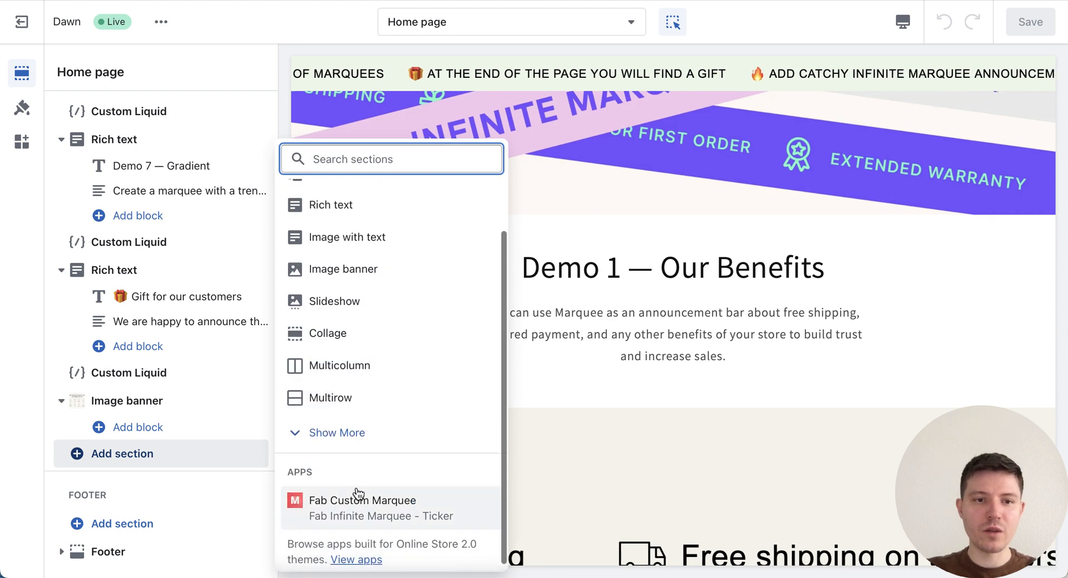
{"action": "left_click", "coordinate": [342, 435]}
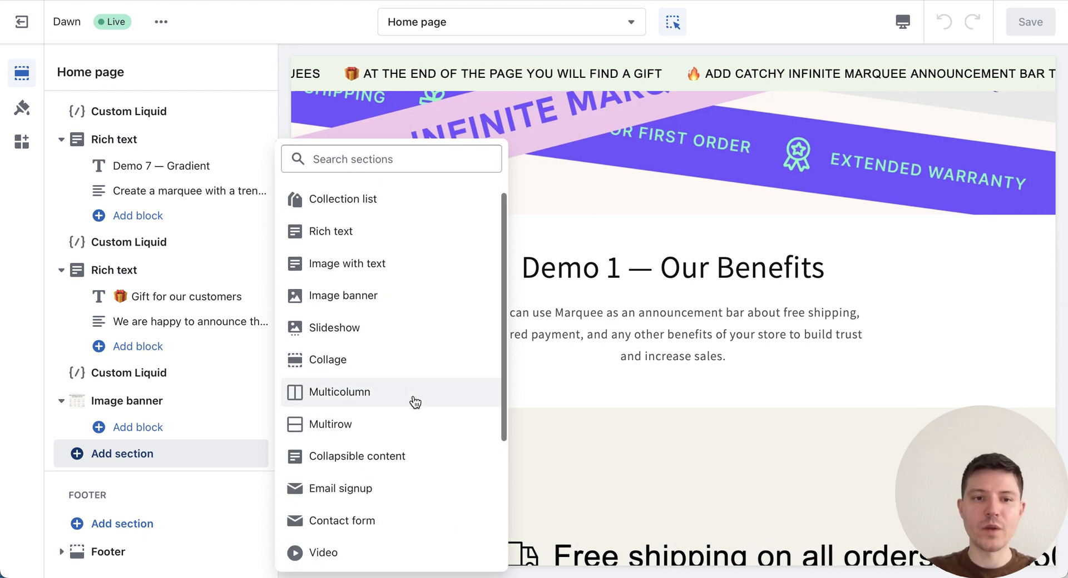
{"action": "scroll", "coordinate": [412, 401], "scroll_direction": "down", "scroll_amount": 2}
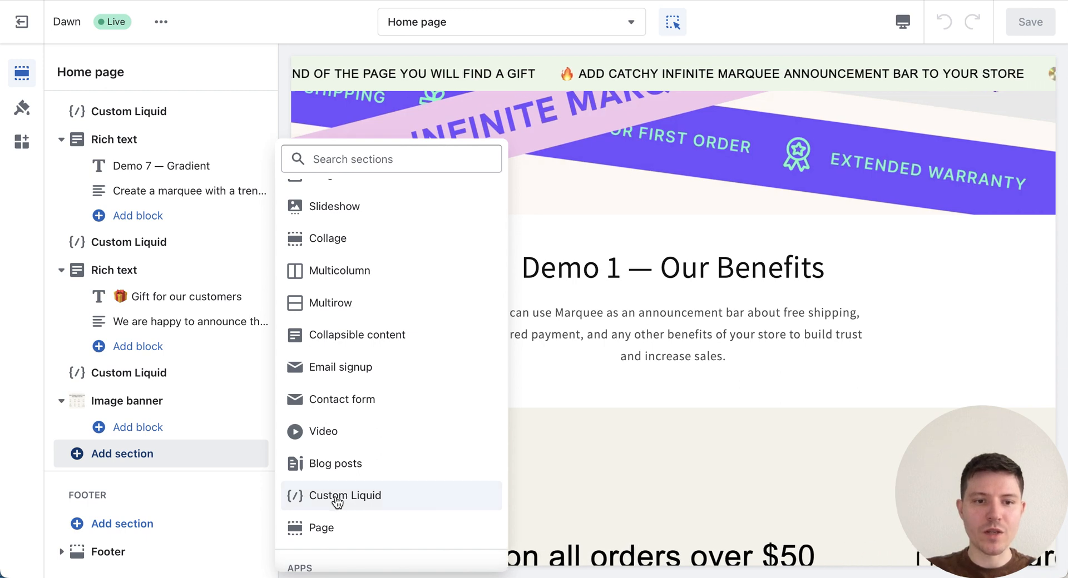
{"action": "left_click", "coordinate": [337, 496]}
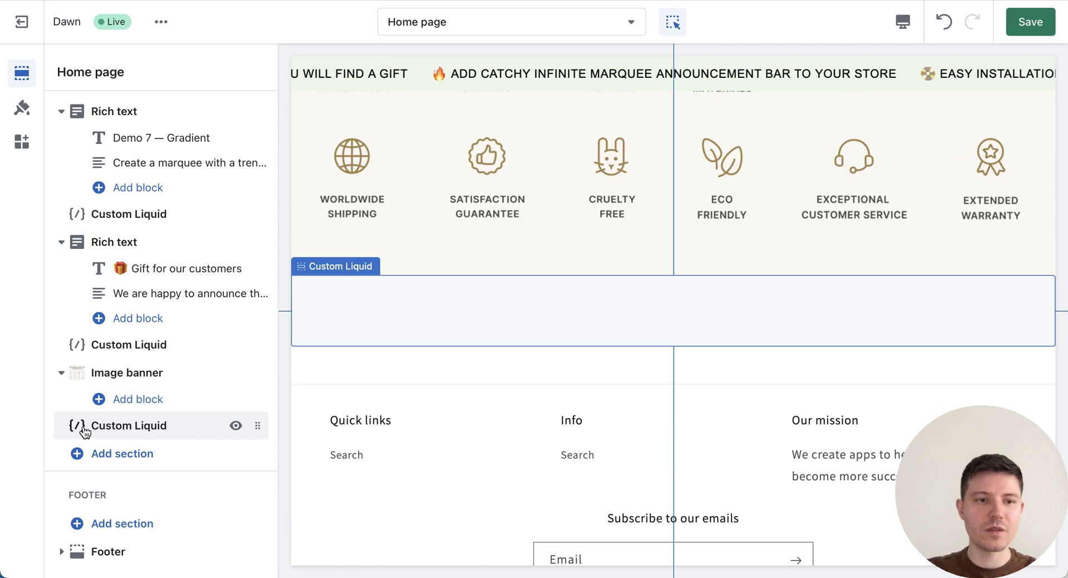
Step: Paste the fab_marquee_353 snippet into the Custom Liquid section with 0px padding and save
{"action": "left_click", "coordinate": [139, 428]}
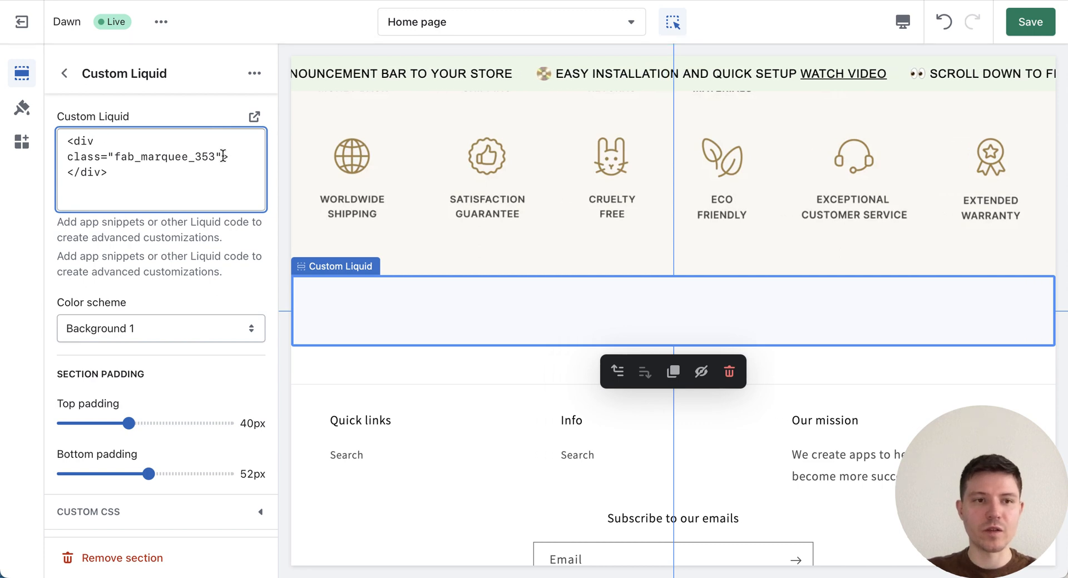
{"action": "scroll", "coordinate": [183, 272], "scroll_direction": "down", "scroll_amount": 1}
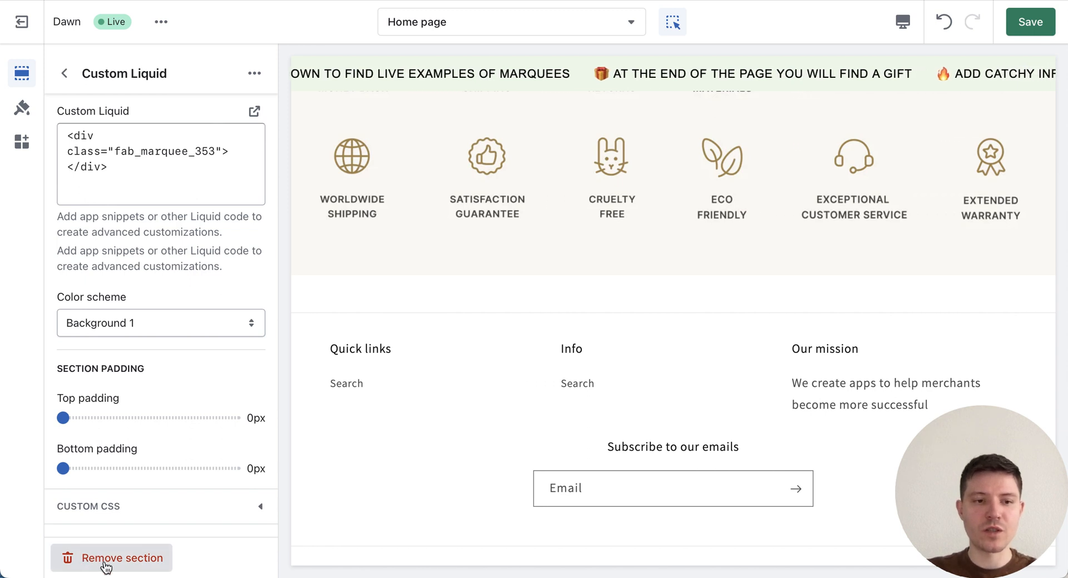
{"action": "left_click", "coordinate": [1032, 23]}
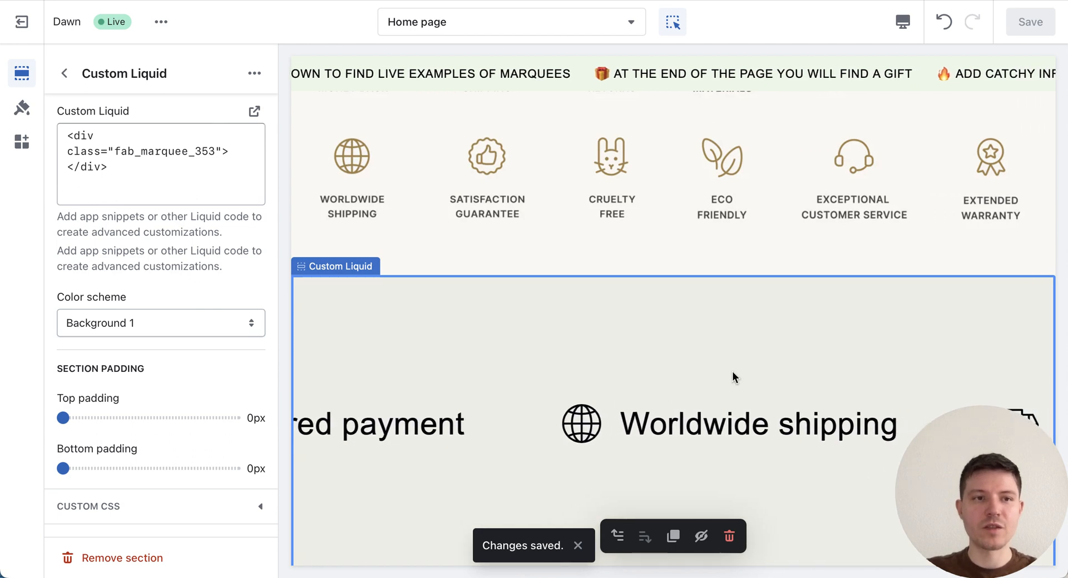
{"action": "left_click", "coordinate": [63, 77]}
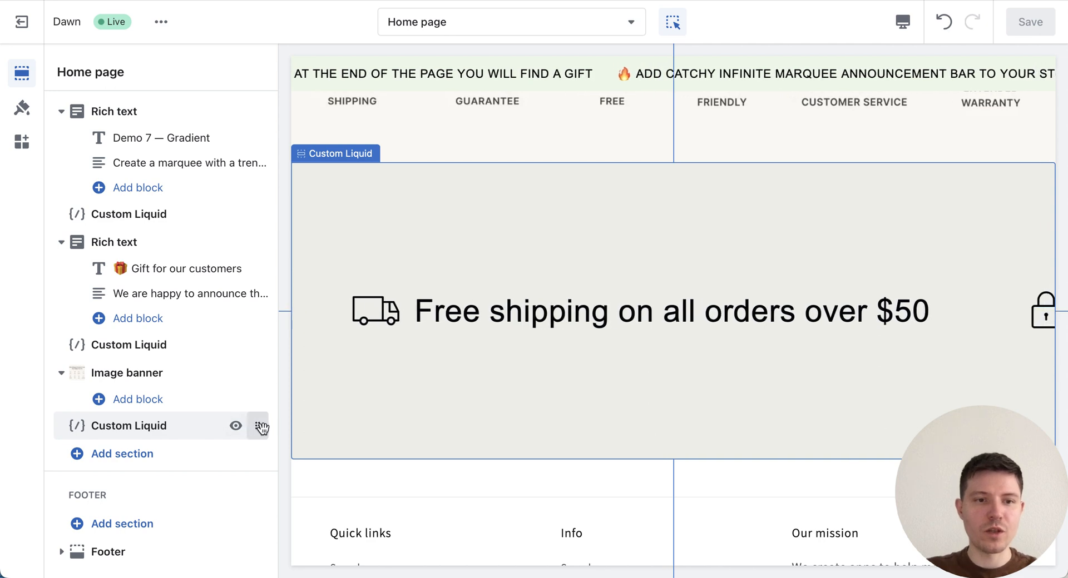
Step: Drag the Custom Liquid marquee section to the top of the template and save
{"action": "mouse_move", "coordinate": [255, 424]}
{"action": "left_mouse_down"}
{"action": "mouse_move", "coordinate": [219, 205]}
{"action": "mouse_move", "coordinate": [150, 135]}
{"action": "mouse_move", "coordinate": [89, 113]}
{"action": "left_mouse_up"}
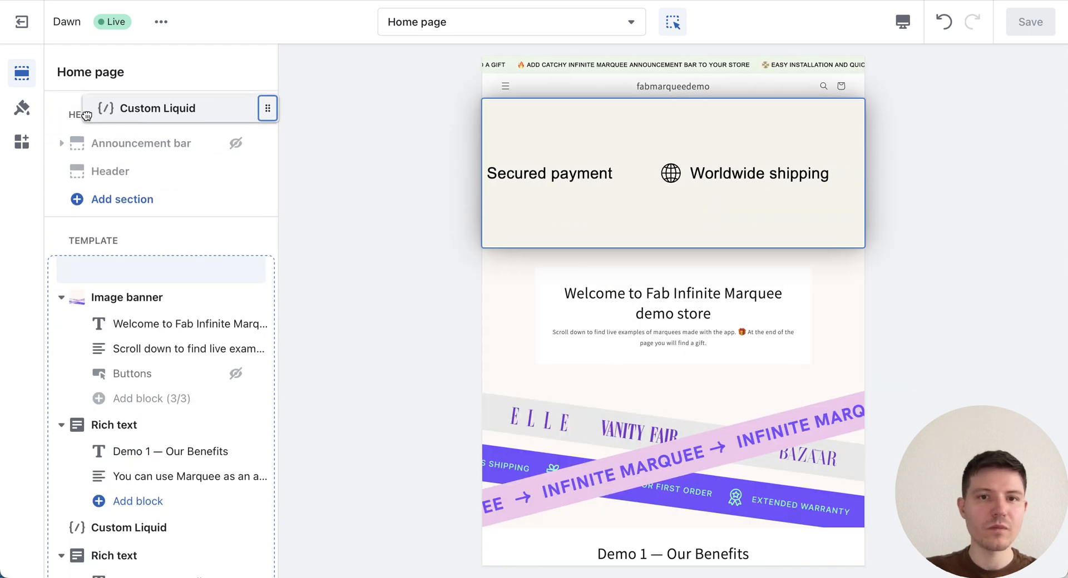
{"action": "left_click_drag", "start_coordinate": [86, 114], "coordinate": [79, 113]}
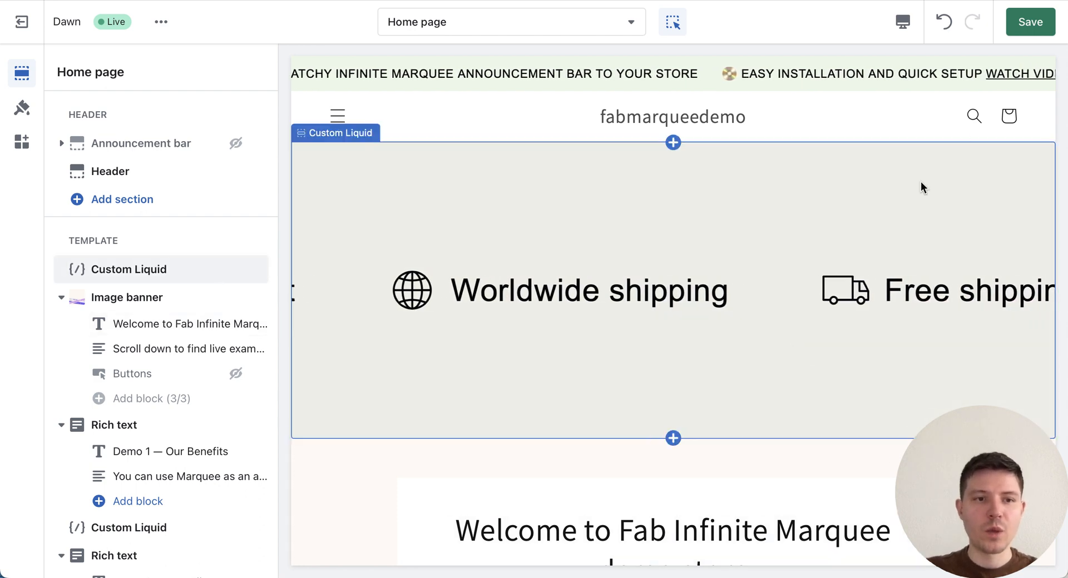
{"action": "left_click", "coordinate": [1033, 24]}
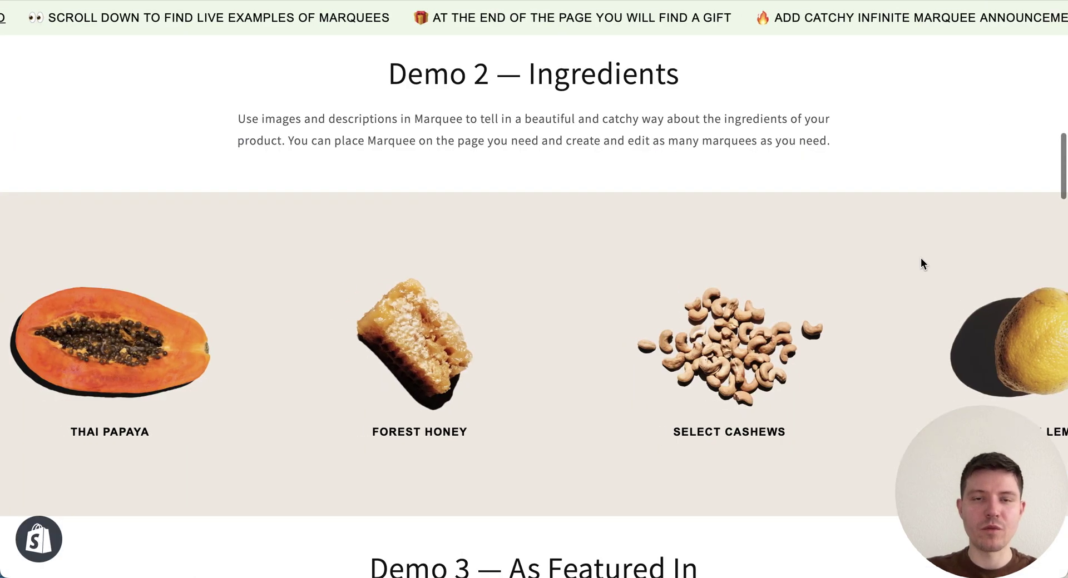
{"action": "scroll", "coordinate": [919, 263], "scroll_direction": "up", "scroll_amount": 15}
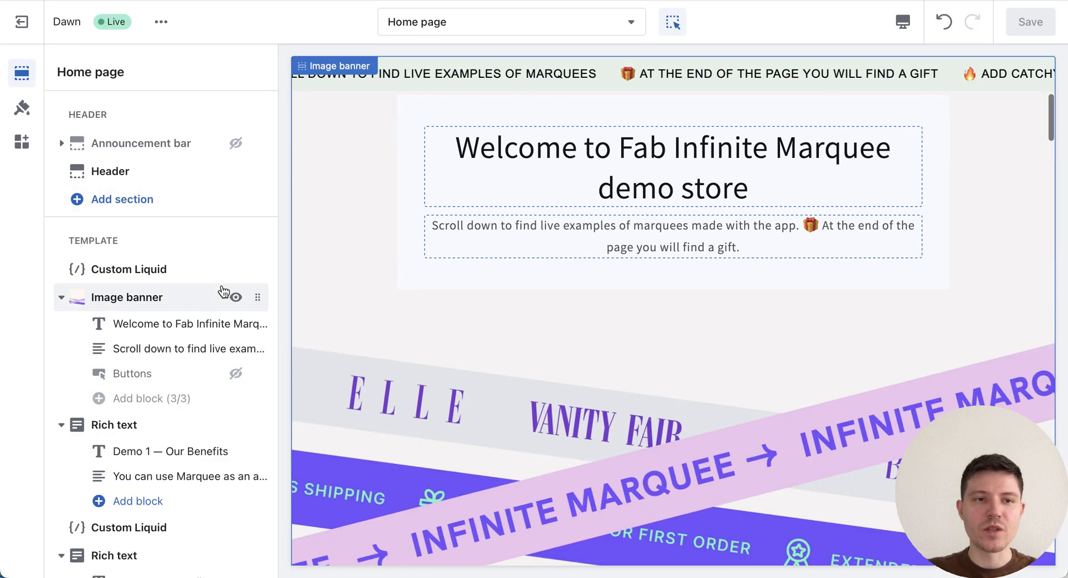
{"action": "scroll", "coordinate": [536, 278], "scroll_direction": "up", "scroll_amount": 5}
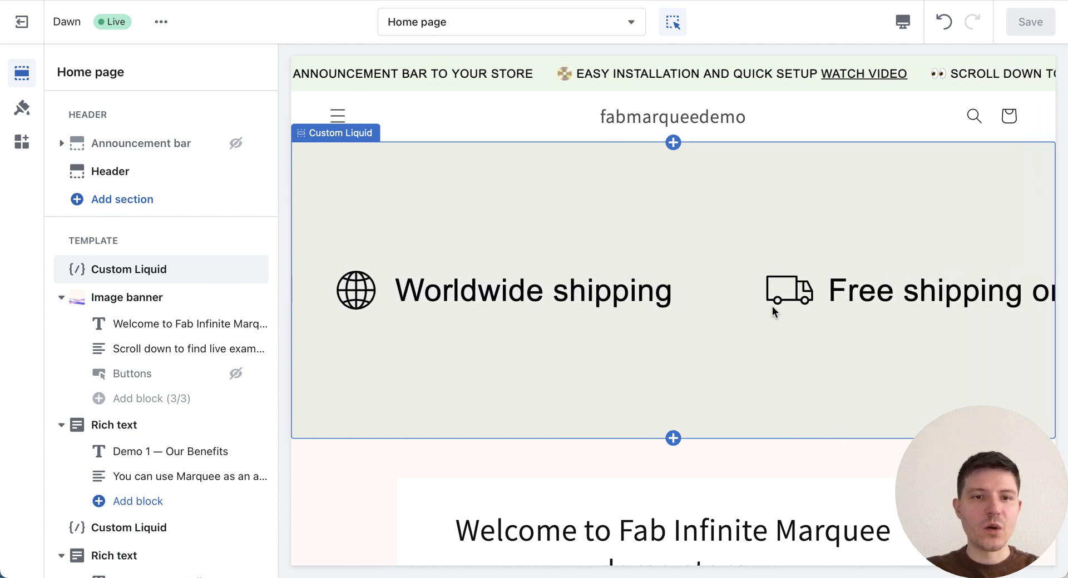
Step: Remove the top Custom Liquid marquee section and save the home page
{"action": "left_click", "coordinate": [171, 270]}
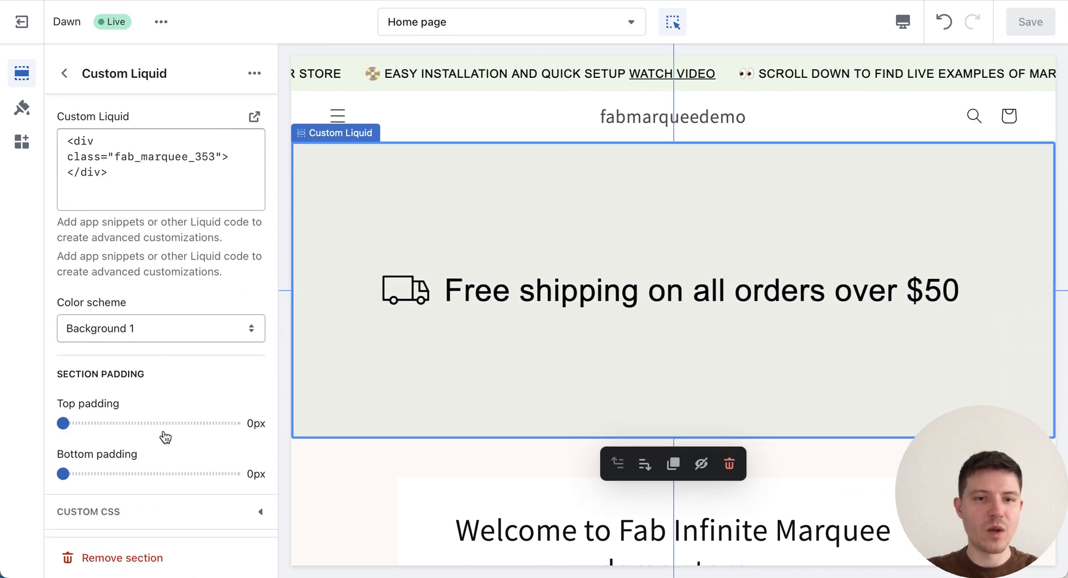
{"action": "left_click", "coordinate": [105, 560]}
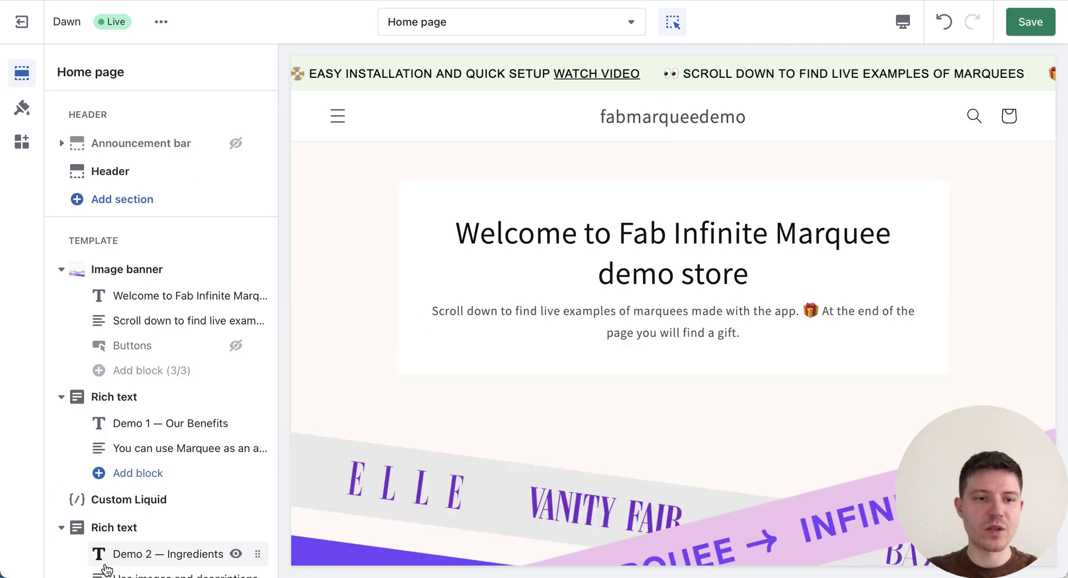
{"action": "left_click", "coordinate": [1033, 25]}
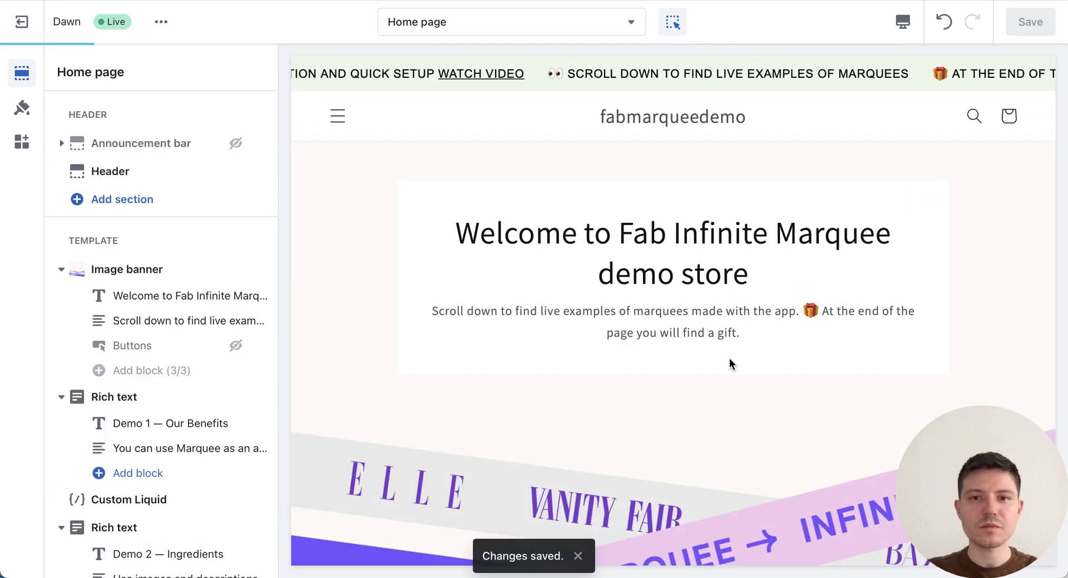